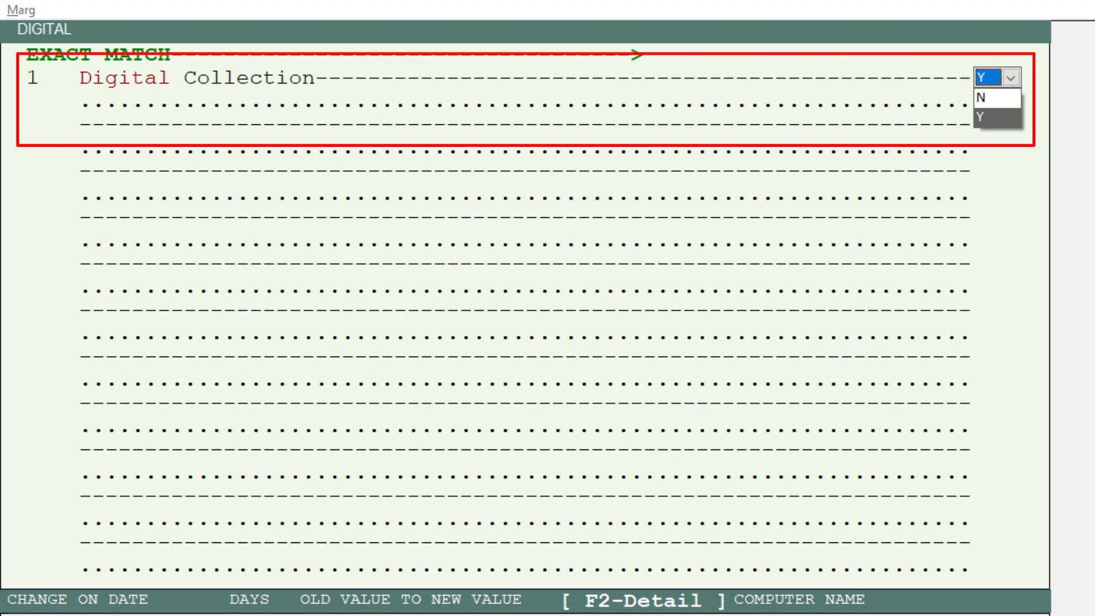
# Keep Digital Collection set to Y and exit the control settings and the Password & Authority window
pyautogui.press('Escape')
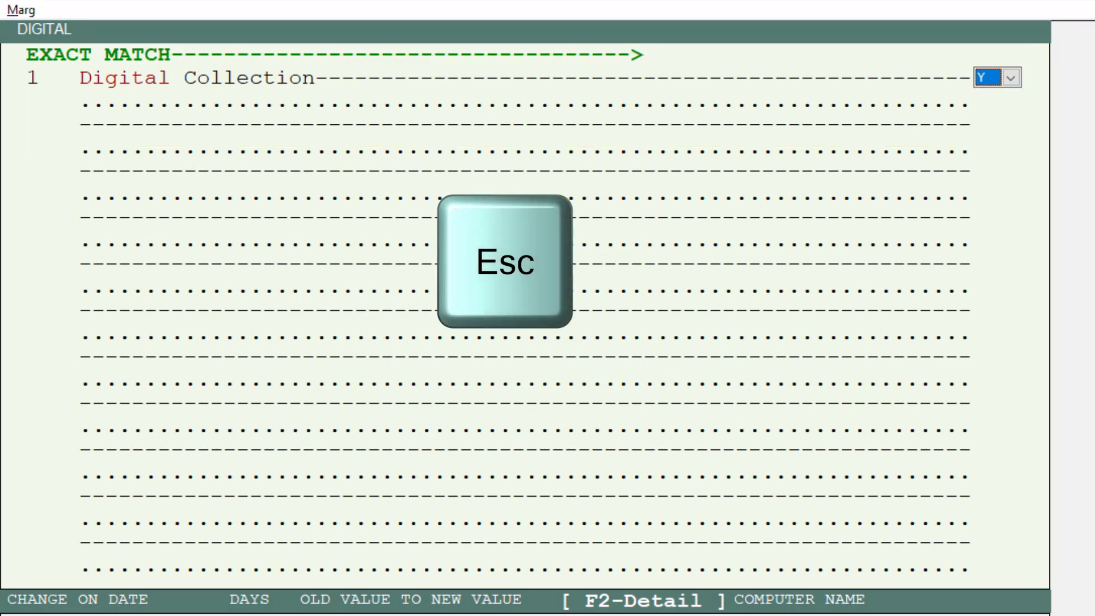
pyautogui.press('Escape')
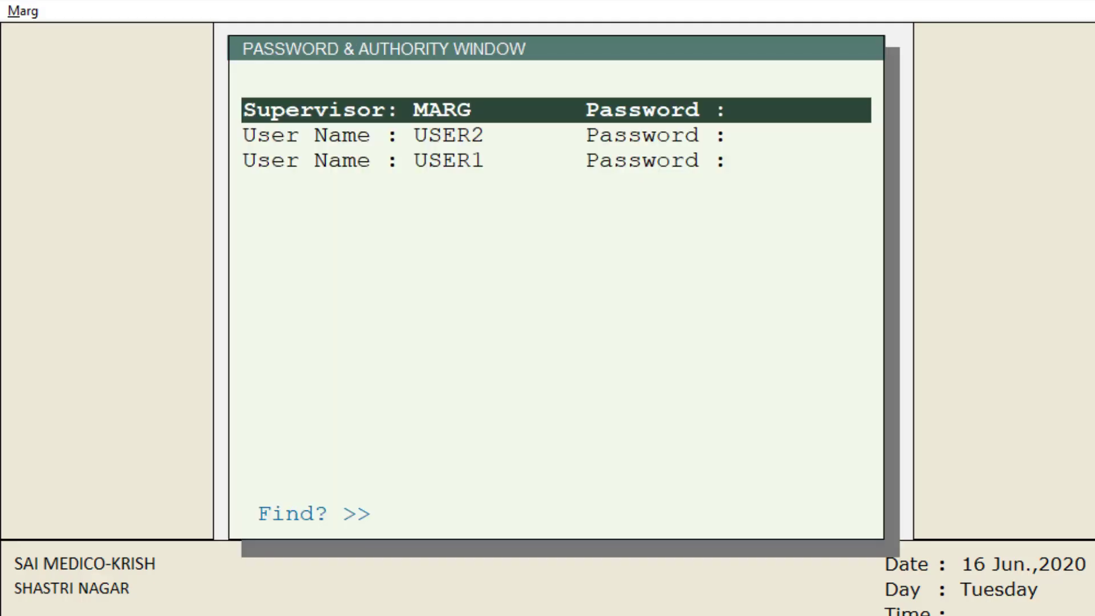
pyautogui.press('Escape')
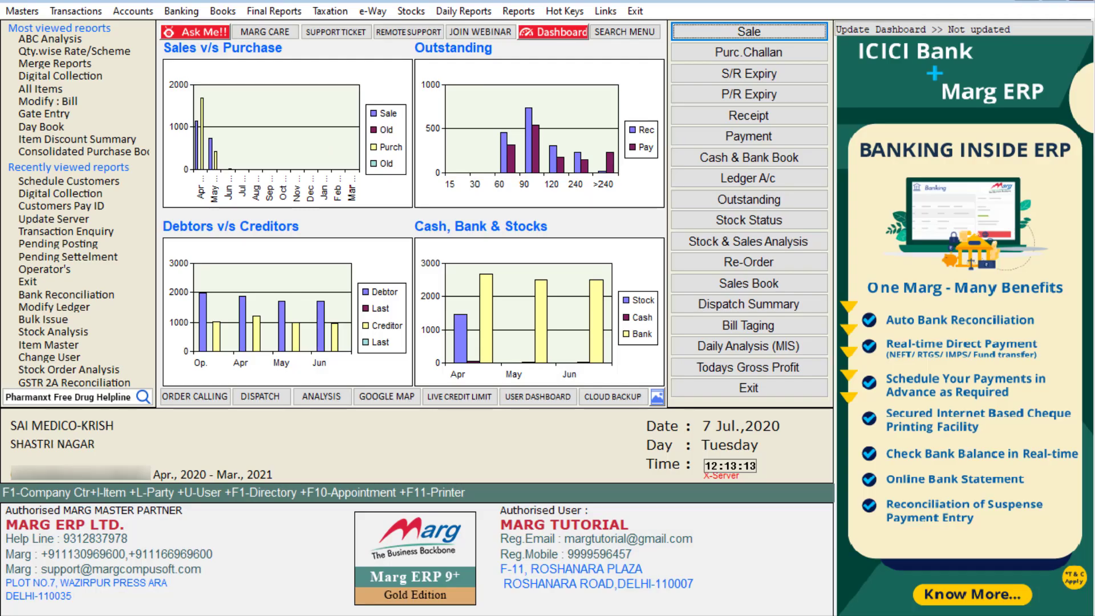
# Log in again through Change User with the user ID and password
pyautogui.hotkey('ctrl', 'u')
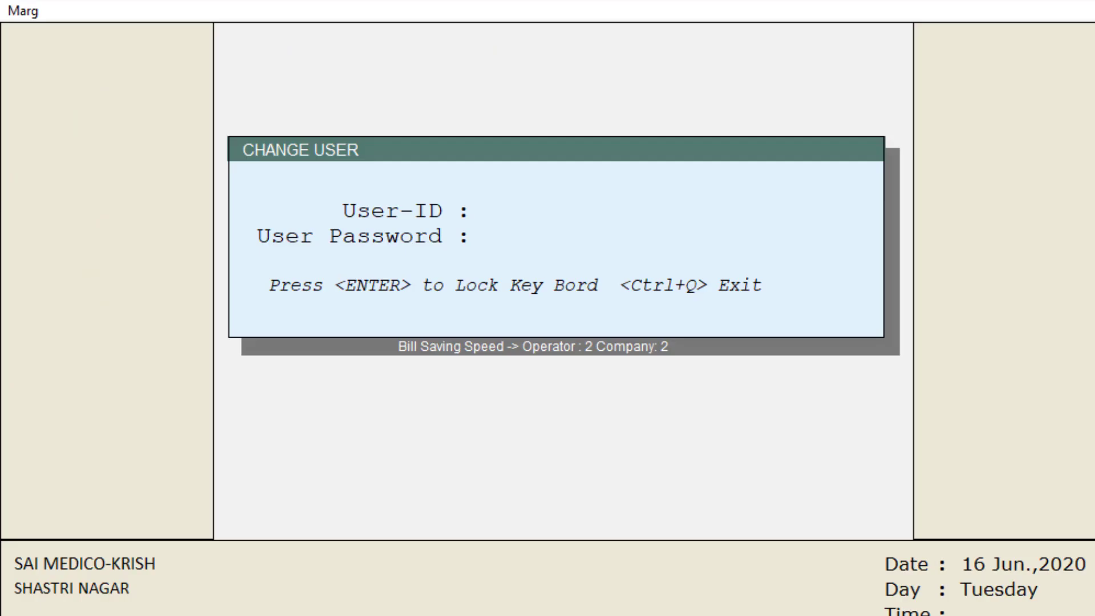
pyautogui.write('****')
pyautogui.press('Return')
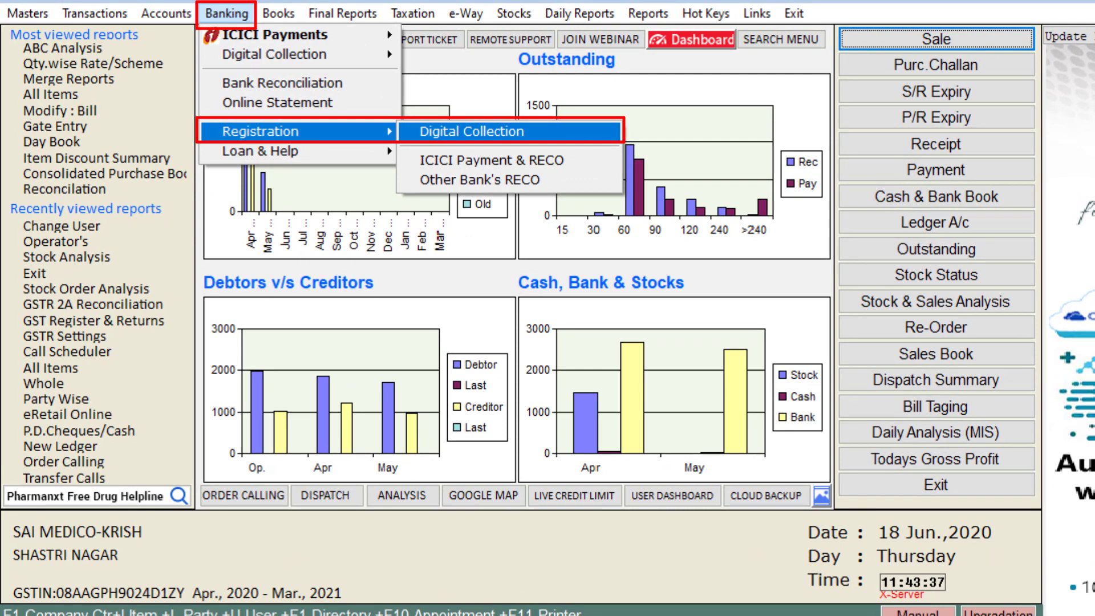
# Open the Digital Collection registration and assign BANK CHARGES as the bank charges ledger and DISCOUNT A/C as the discount ledger
pyautogui.press('Return')
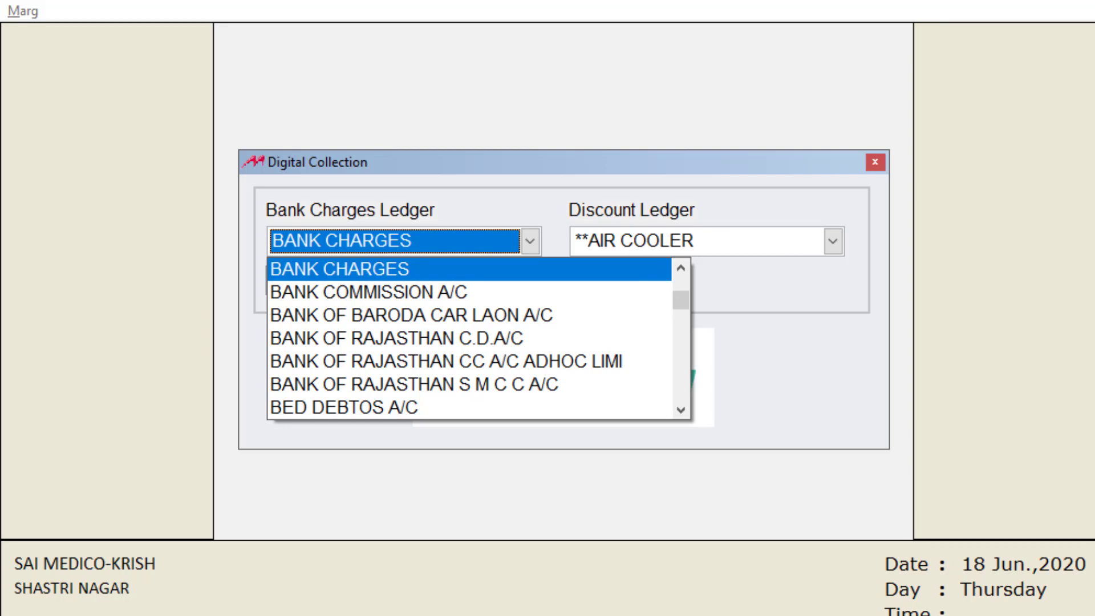
pyautogui.press('Return')
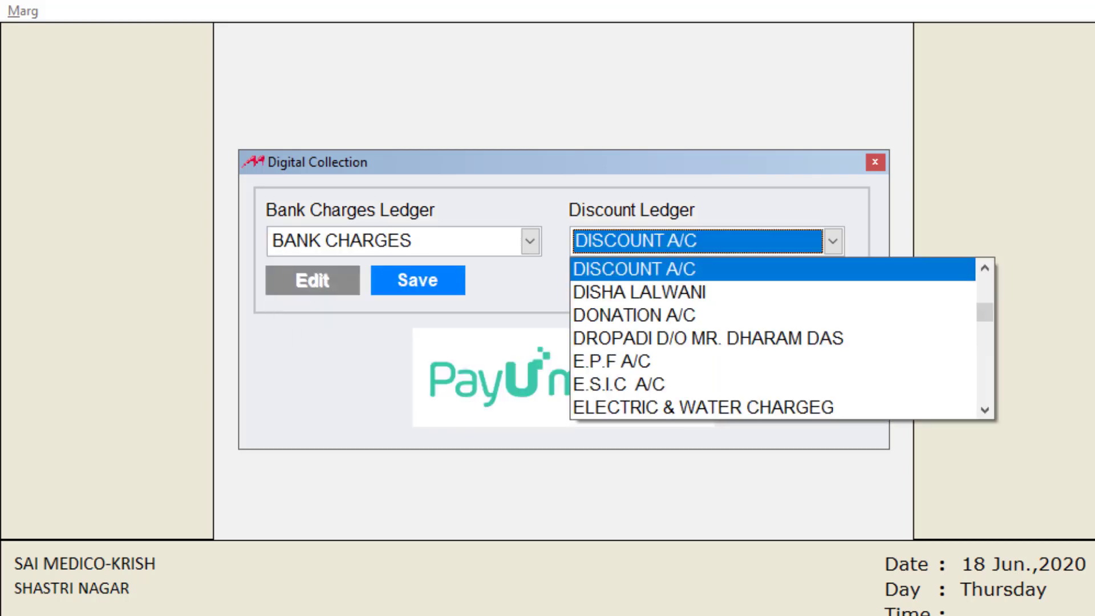
pyautogui.press('Return')
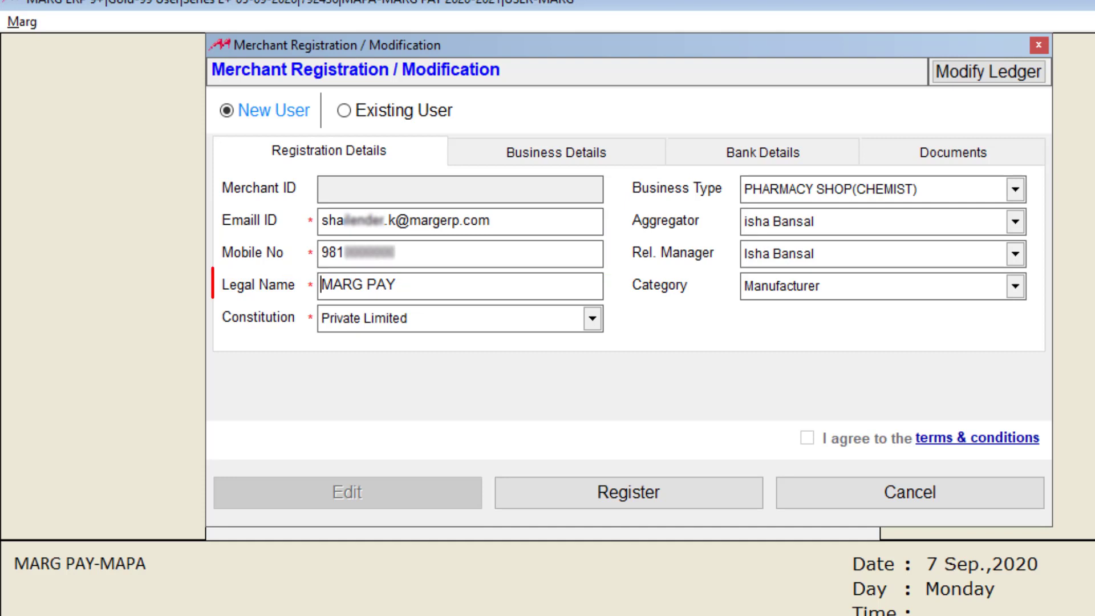
# Choose the firm's constitution type in the merchant registration details
pyautogui.click(451, 319)
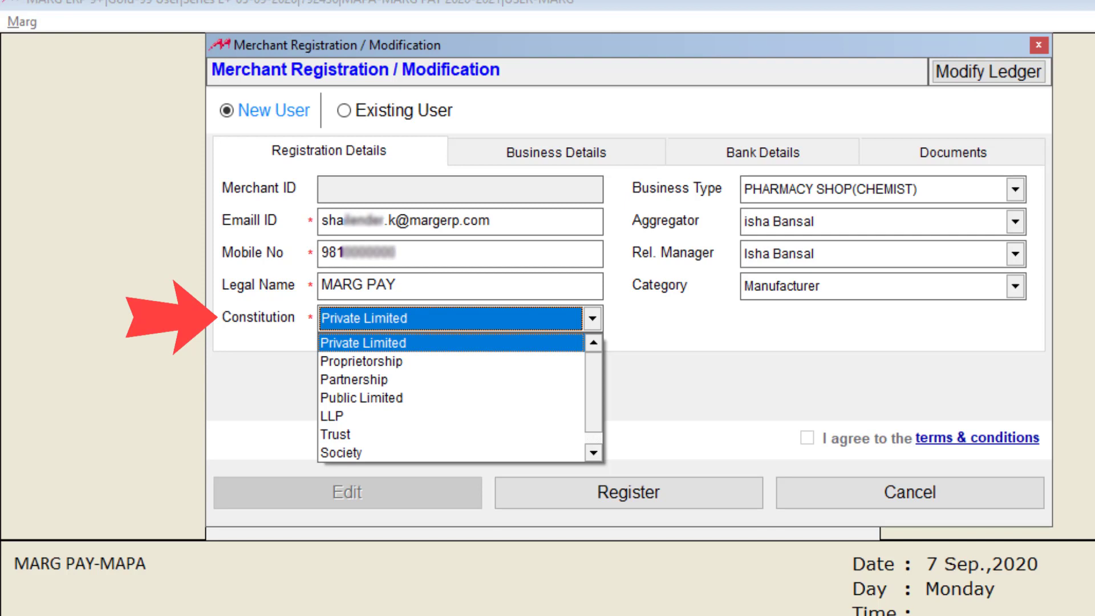
pyautogui.press('Down')
pyautogui.press('Down')
pyautogui.press('Down')
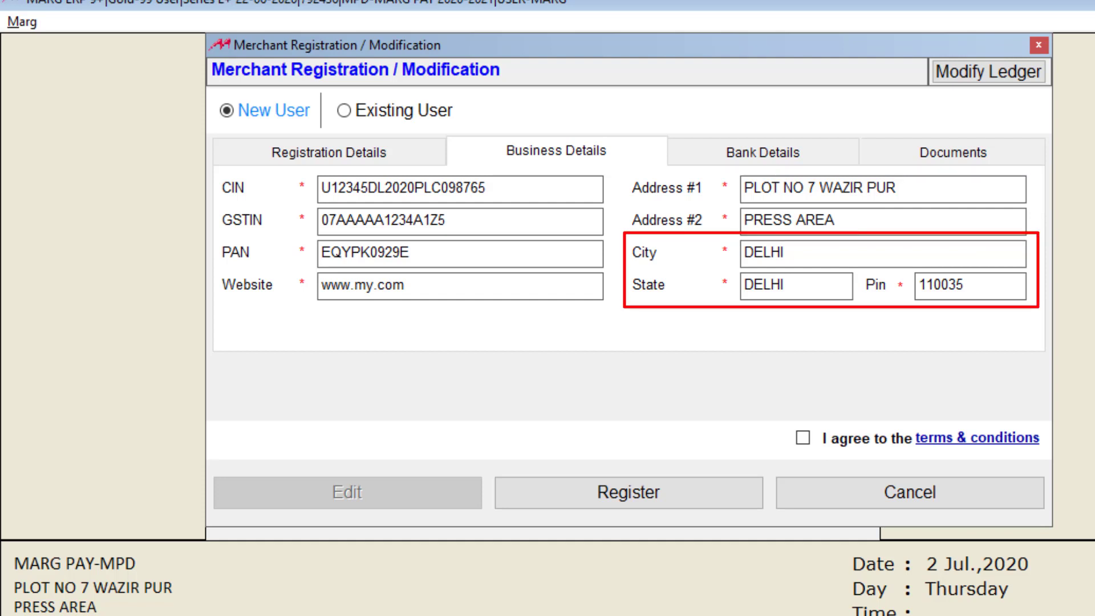
# Confirm the business details and complete the bank details for AXIS BANK with account holder name, account number and IFSC
pyautogui.press('Return')
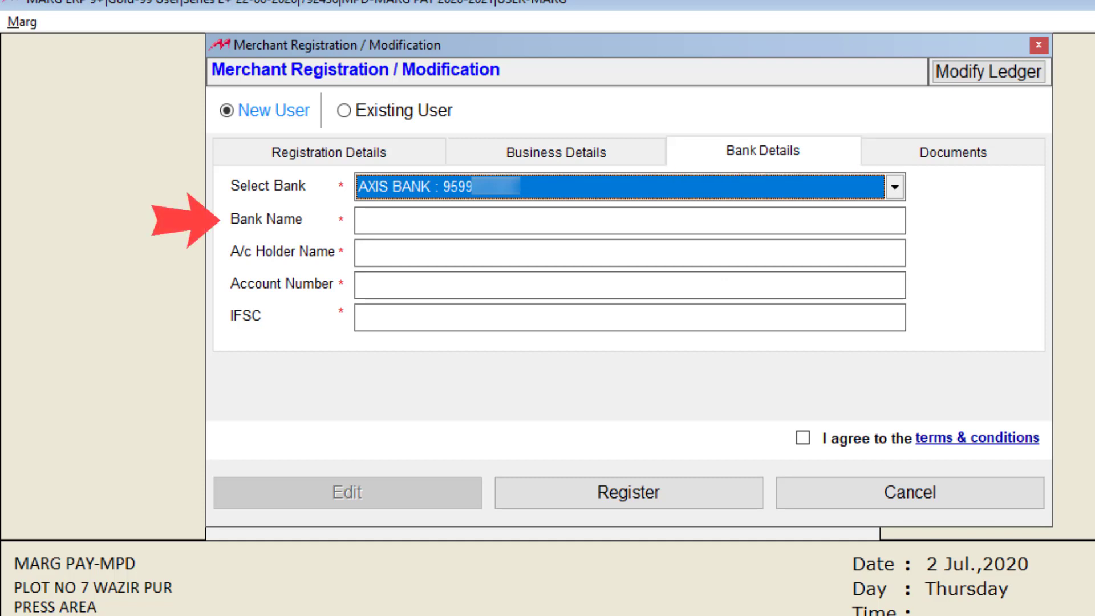
pyautogui.press('Return')
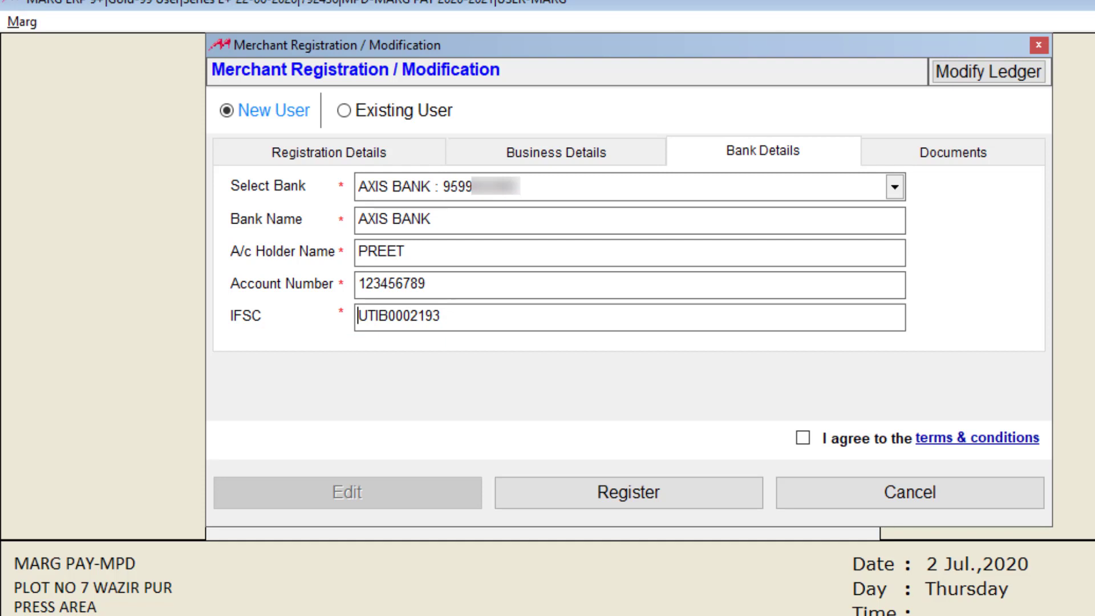
pyautogui.press('Return')
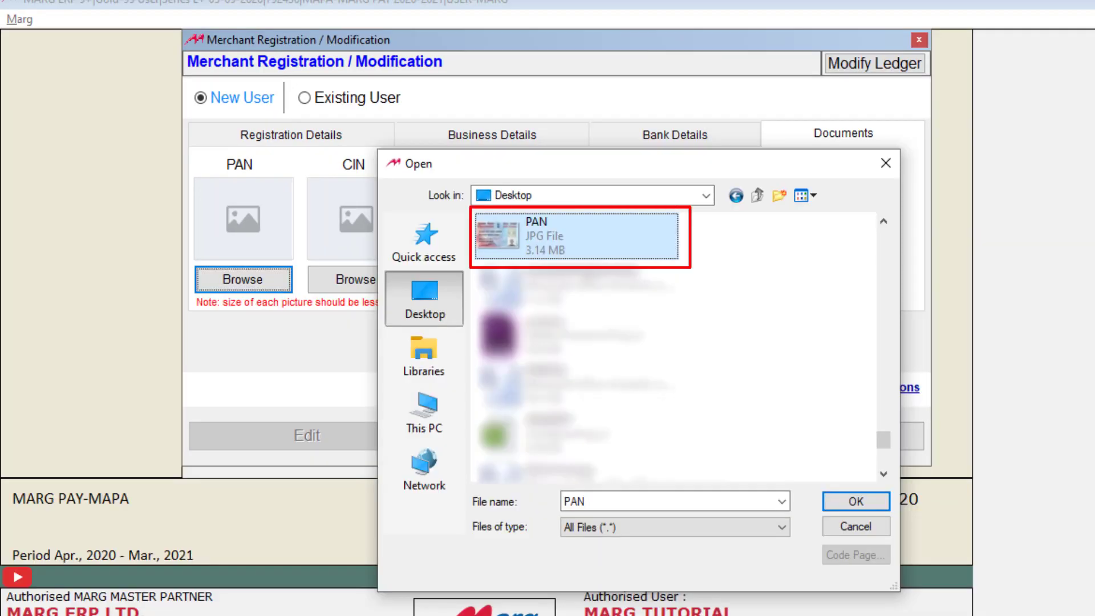
# Attach the PAN image from the Desktop as the PAN document, resizing it to 500 x 309 px
pyautogui.press('Return')
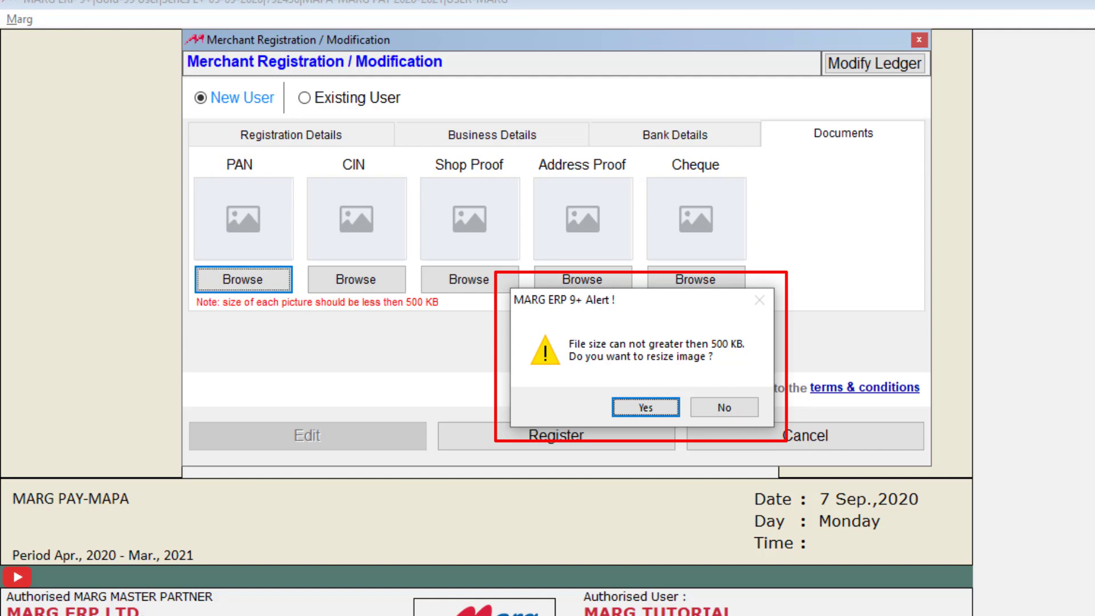
pyautogui.press('Return')
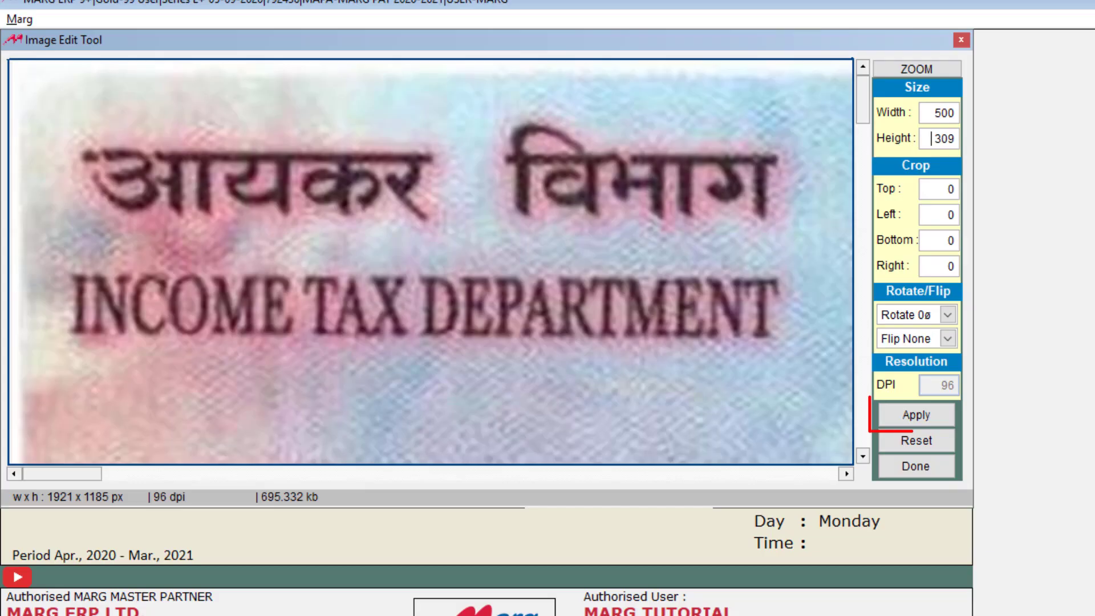
pyautogui.click(916, 415)
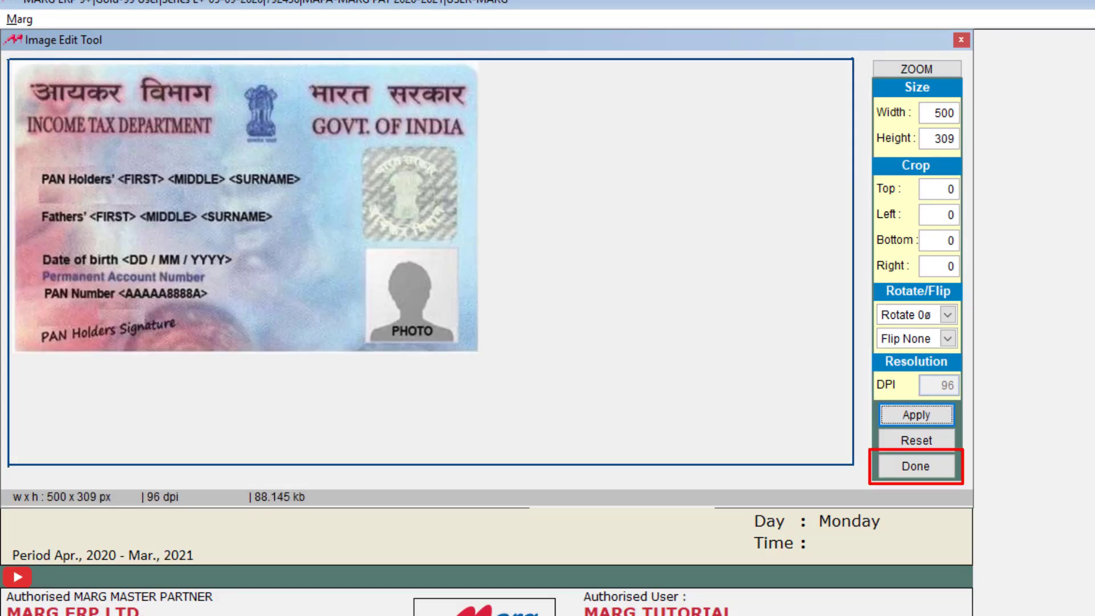
pyautogui.click(916, 466)
# Agree to the terms and conditions and submit the merchant registration, saving the information
pyautogui.press('Return')
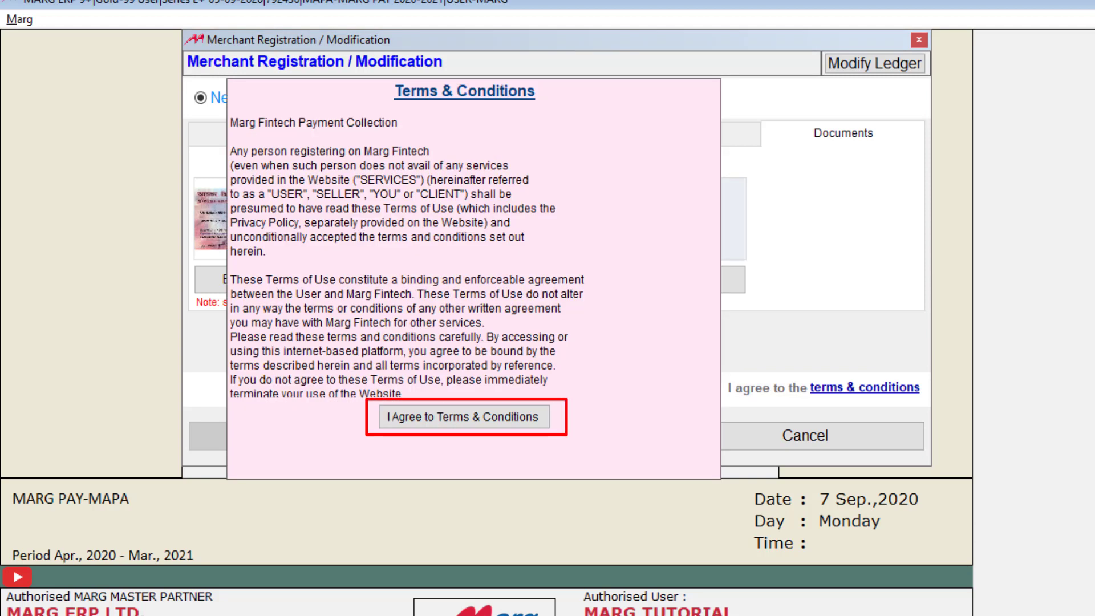
pyautogui.press('Return')
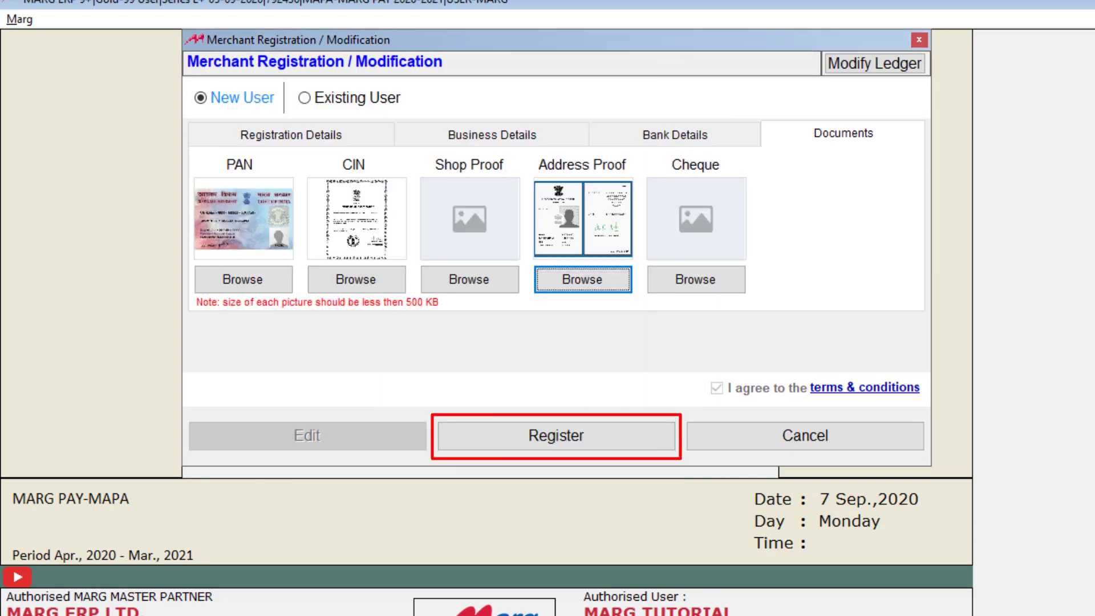
pyautogui.click(556, 435)
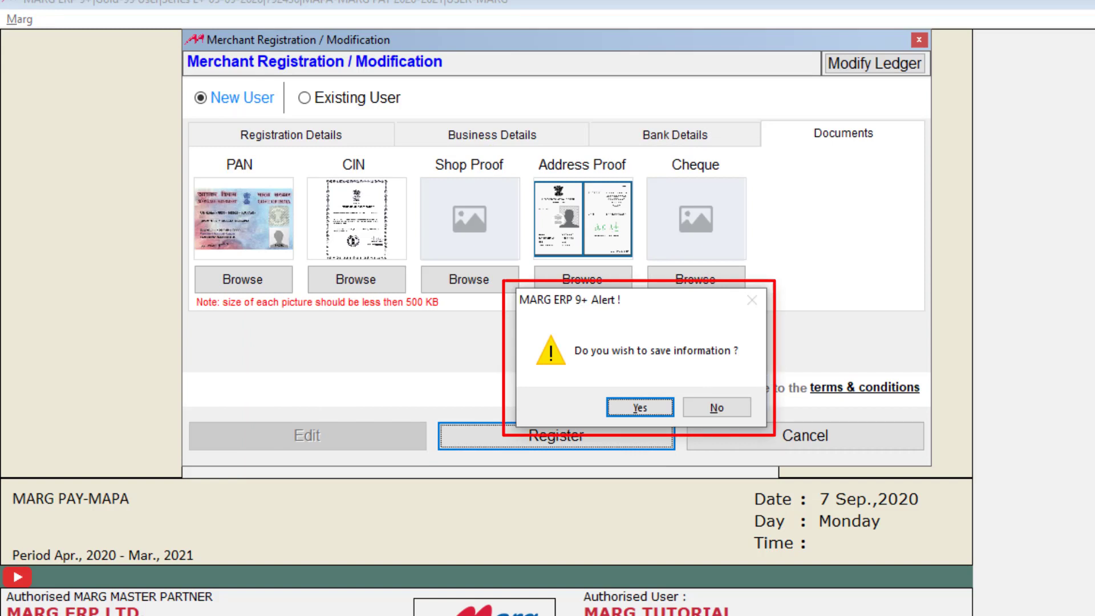
pyautogui.press('Return')
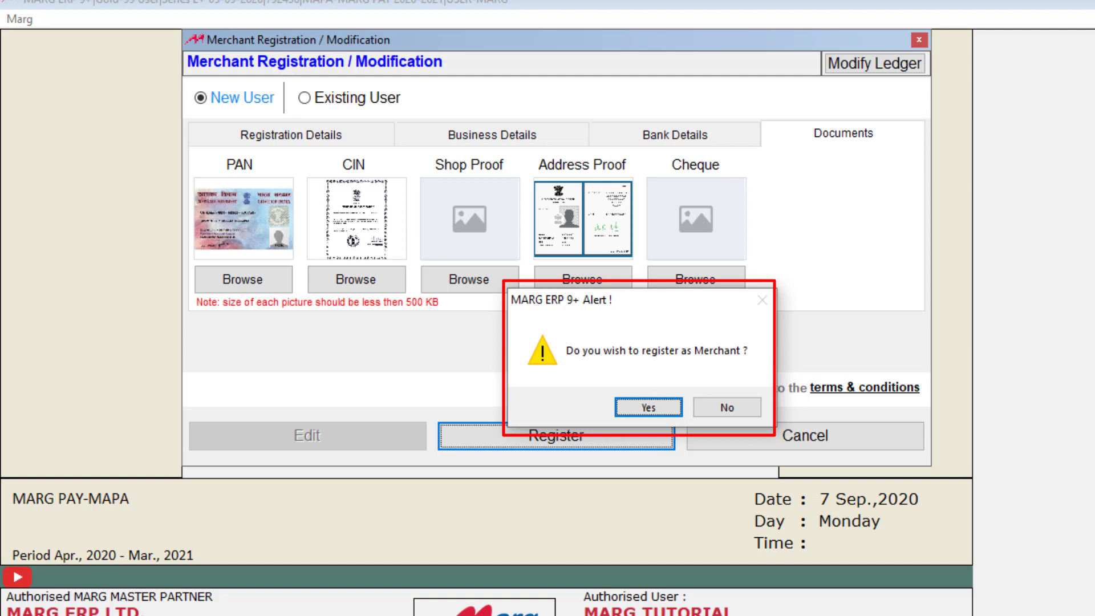
pyautogui.press('Return')
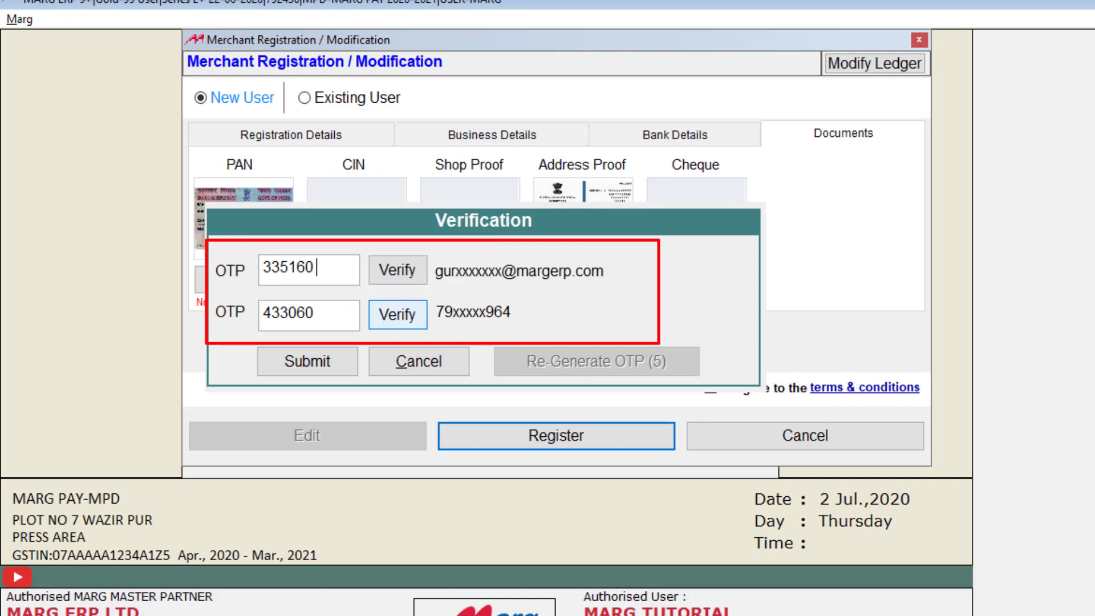
# Verify the e-mail and mobile numbers with their one-time codes in the Verification window
pyautogui.press('Return')
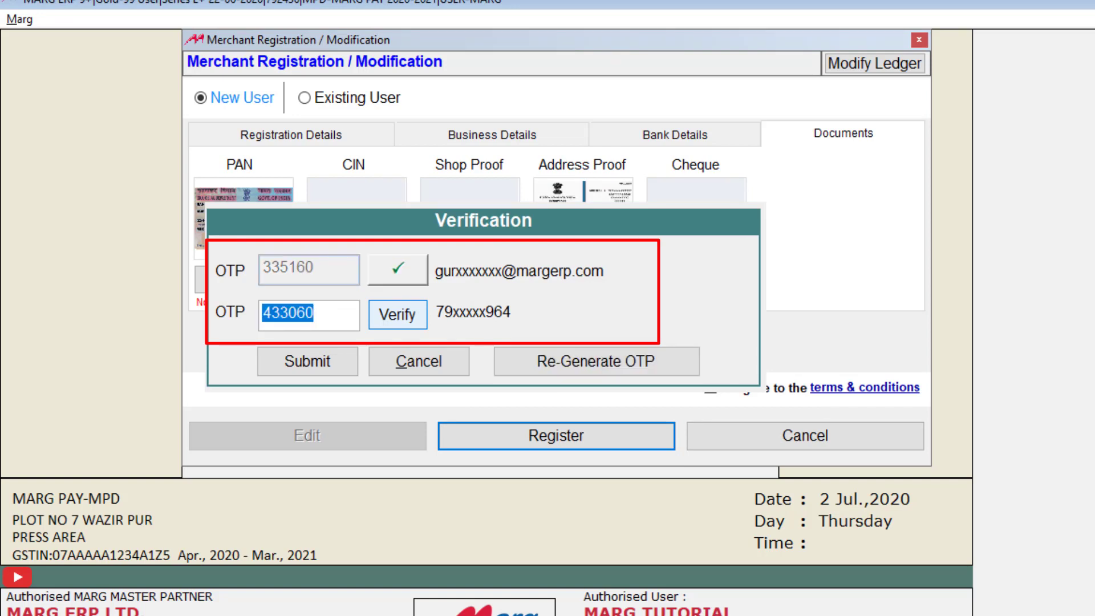
pyautogui.press('Return')
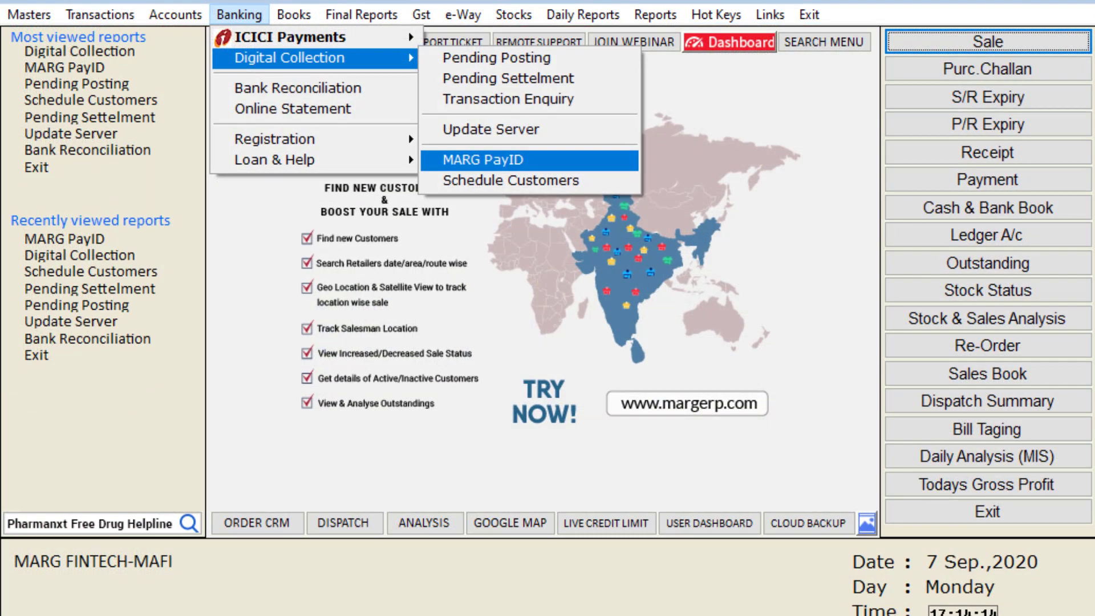
# Open the MARG PayID list of sundry debtors and authorise a bulk update with the text BULK UPDATE MARGPAYID
pyautogui.press('Return')
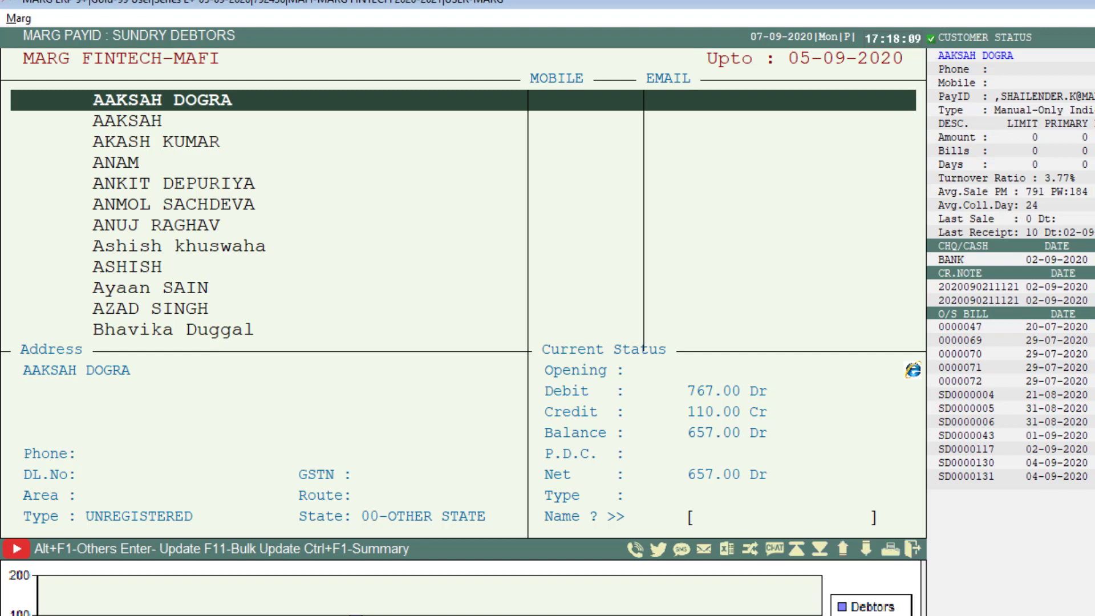
pyautogui.press('F11')
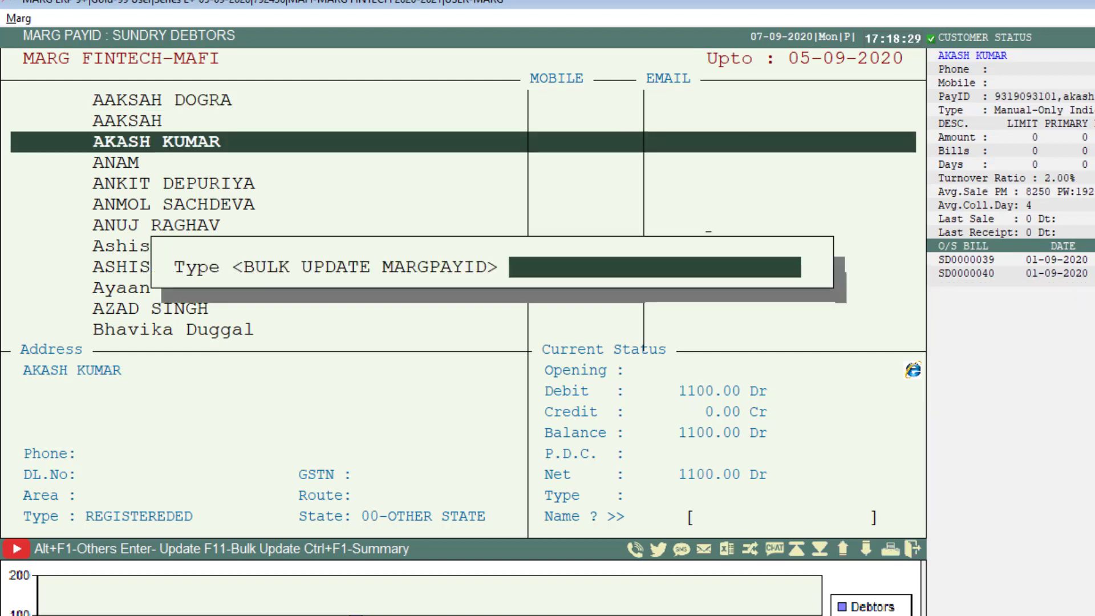
pyautogui.write('BULK UPDATE MARGPAYID')
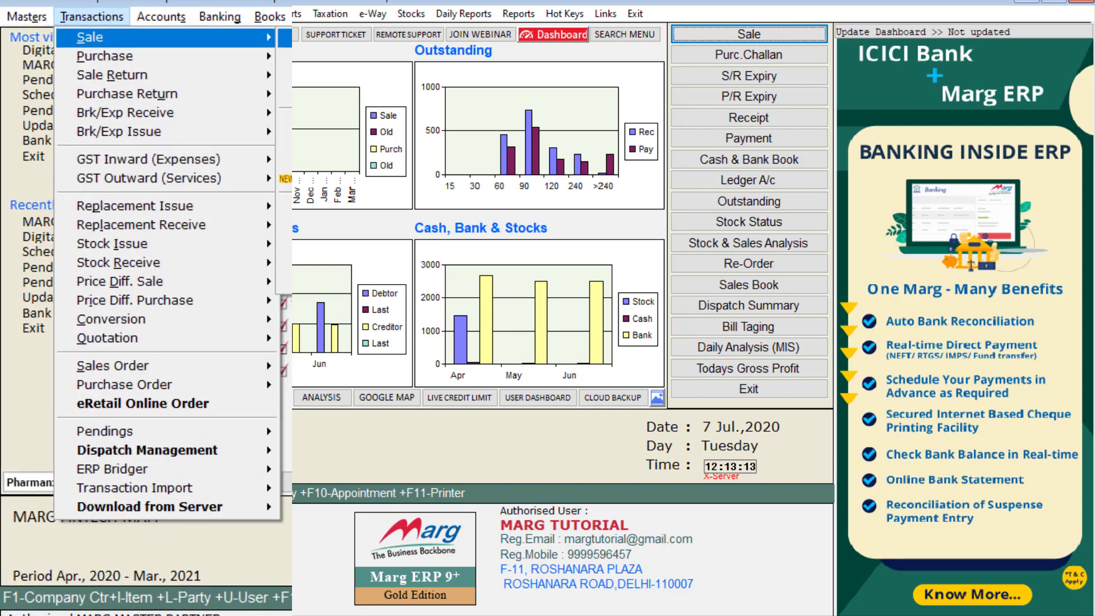
# Open a new sale bill
pyautogui.press('Right')
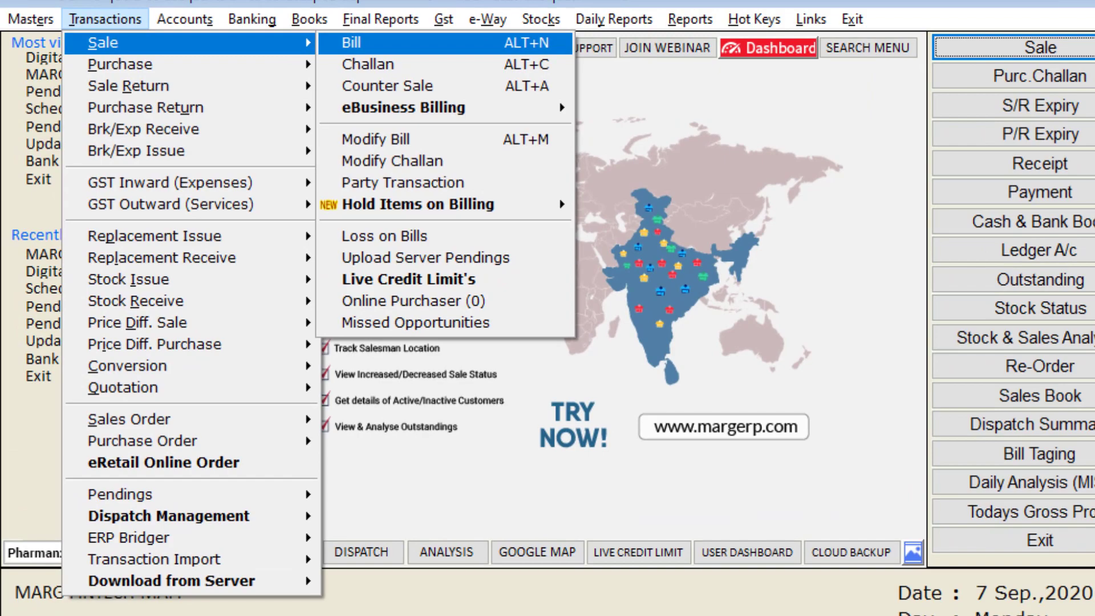
pyautogui.press('Return')
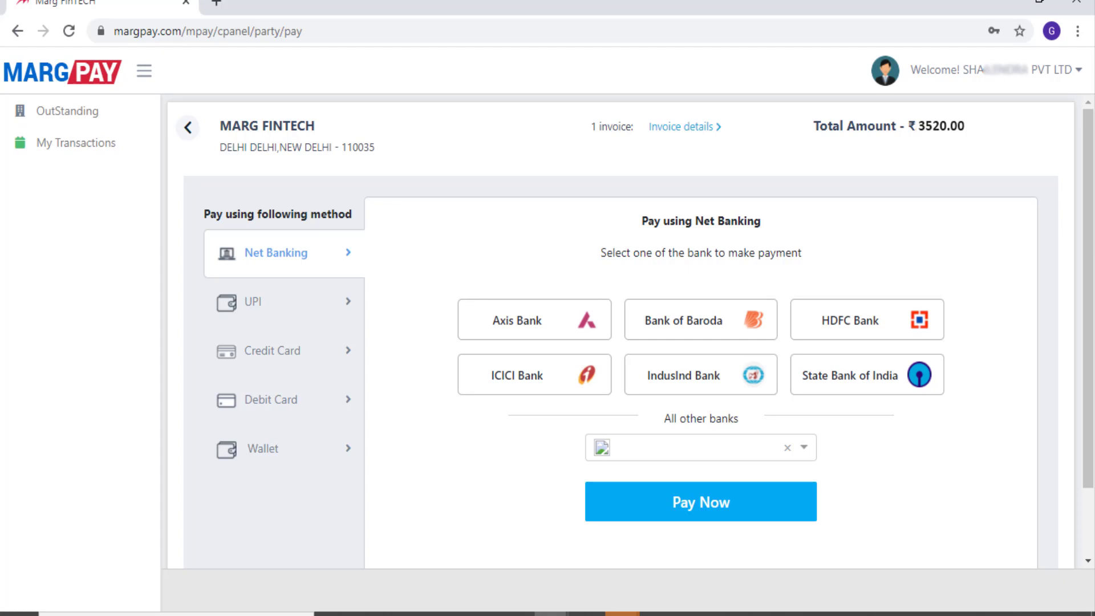
# On the Marg Pay website in the browser, examine the Credit Card and UPI payment options for the single MARG FINTECH invoice
pyautogui.click(253, 302)
pyautogui.click(272, 350)
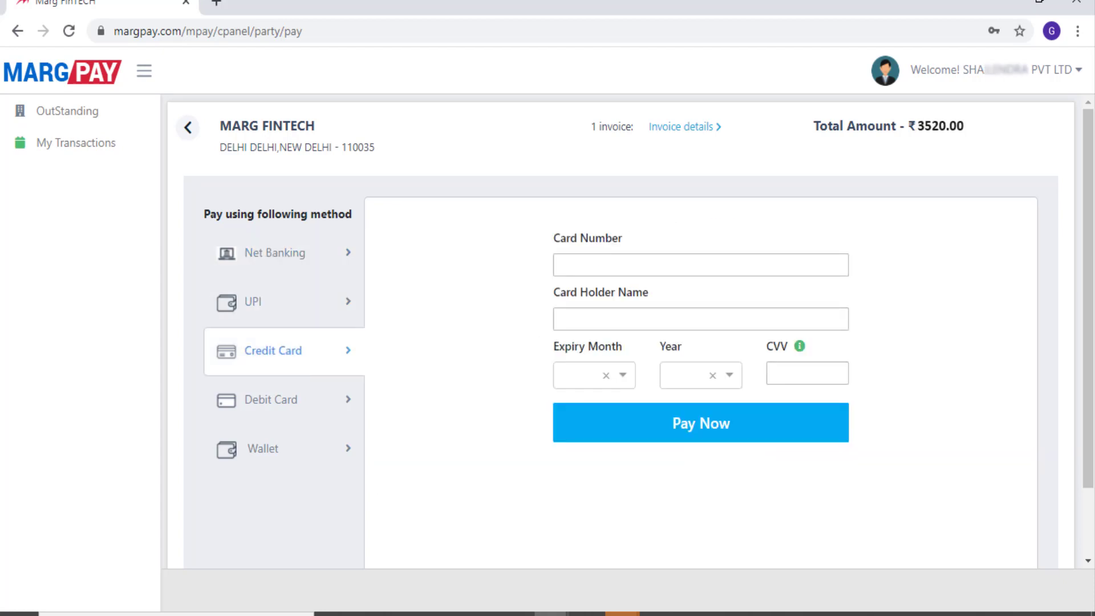
pyautogui.click(253, 302)
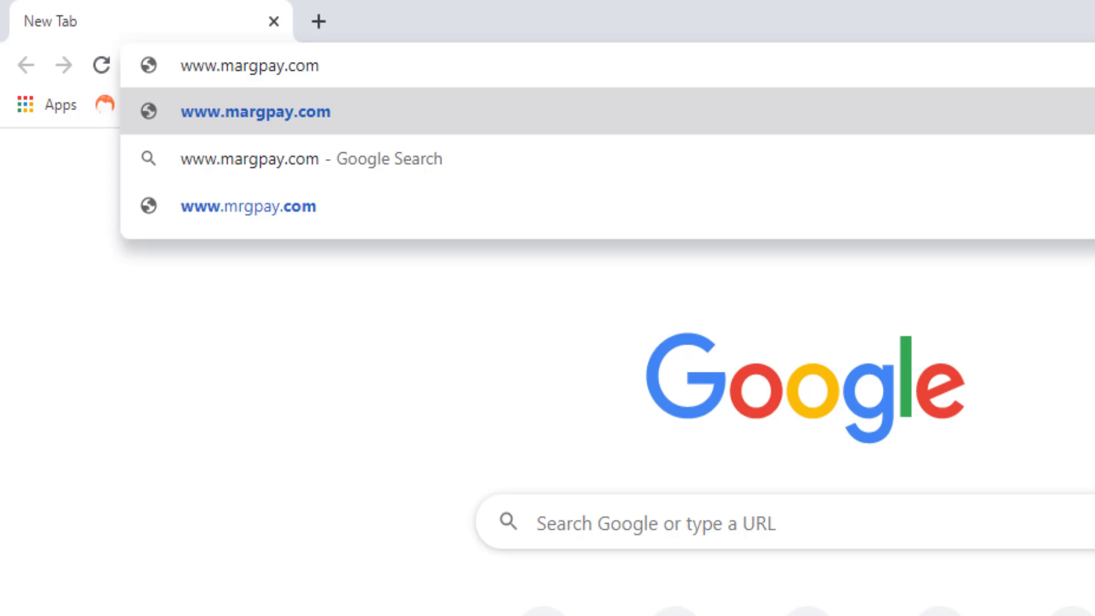
pyautogui.press('Return')
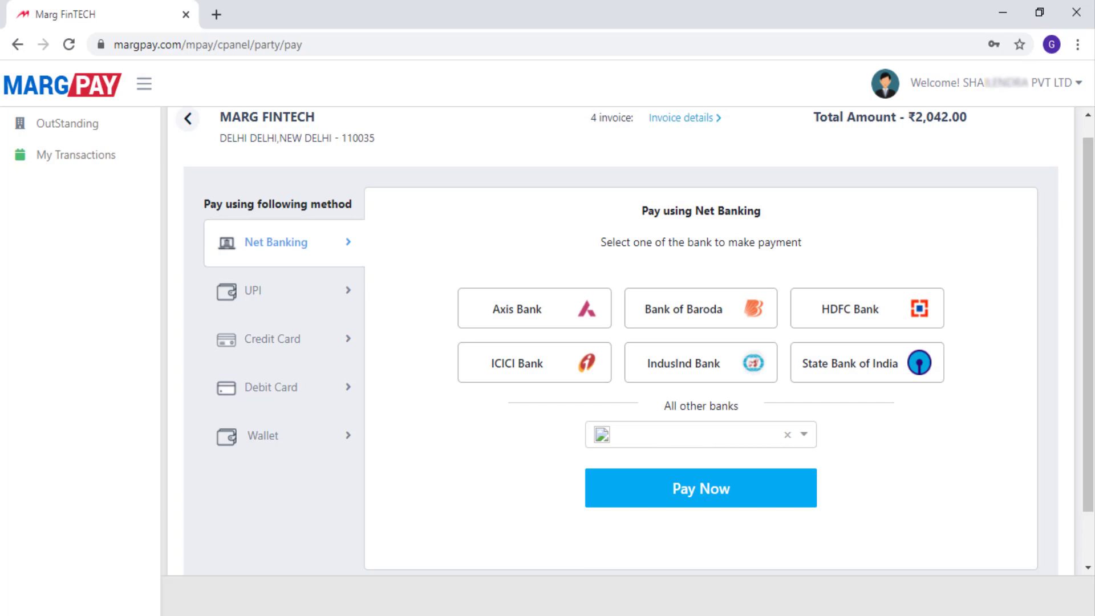
pyautogui.click(253, 290)
pyautogui.click(273, 339)
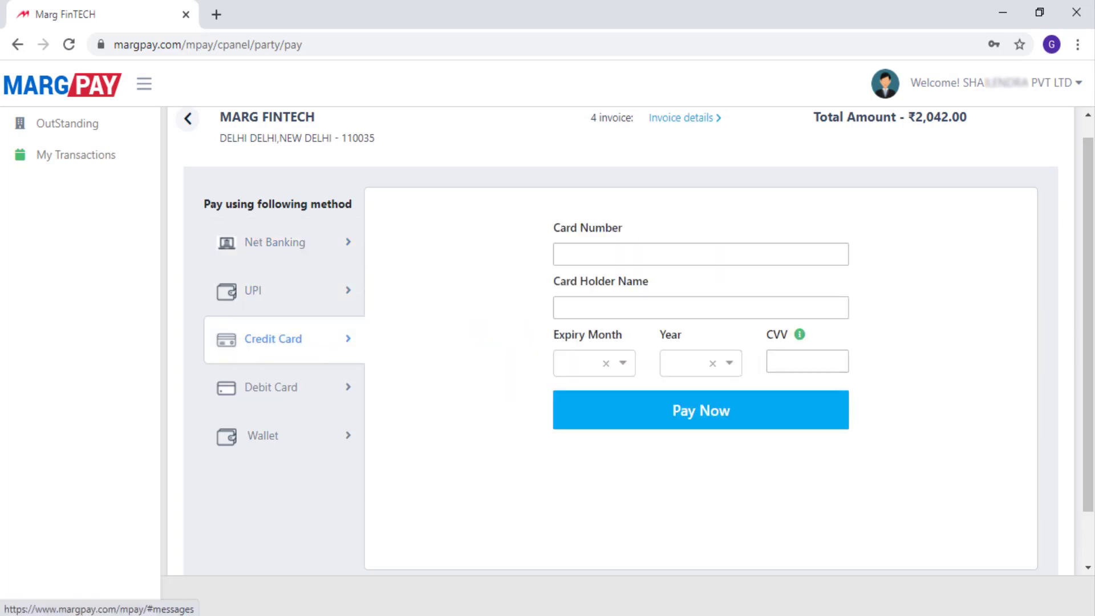
pyautogui.click(271, 387)
pyautogui.click(263, 435)
pyautogui.click(252, 290)
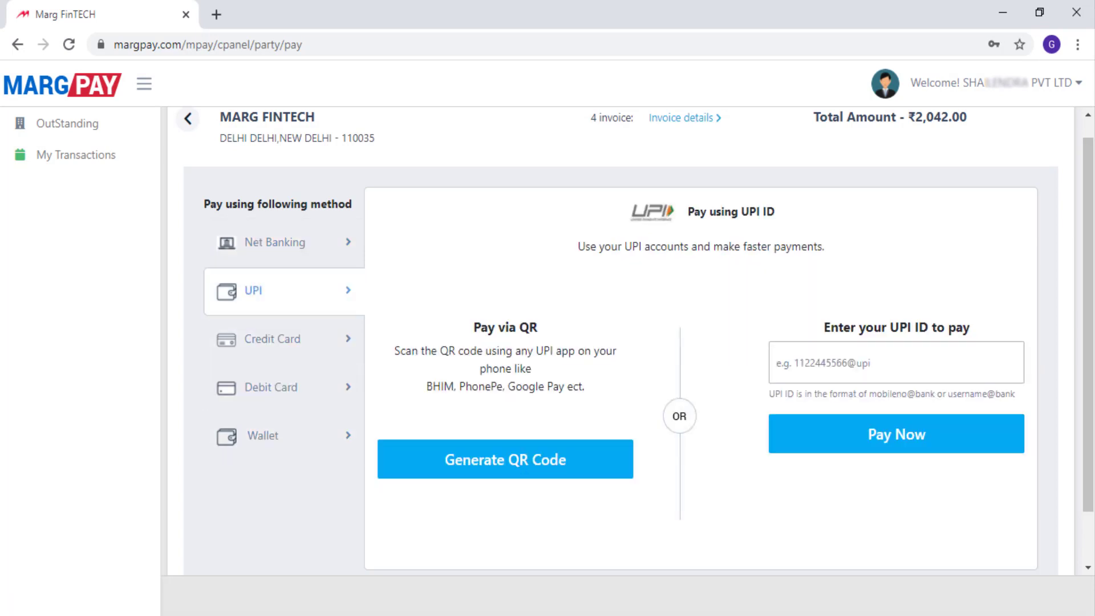
pyautogui.write('9999@paytm')
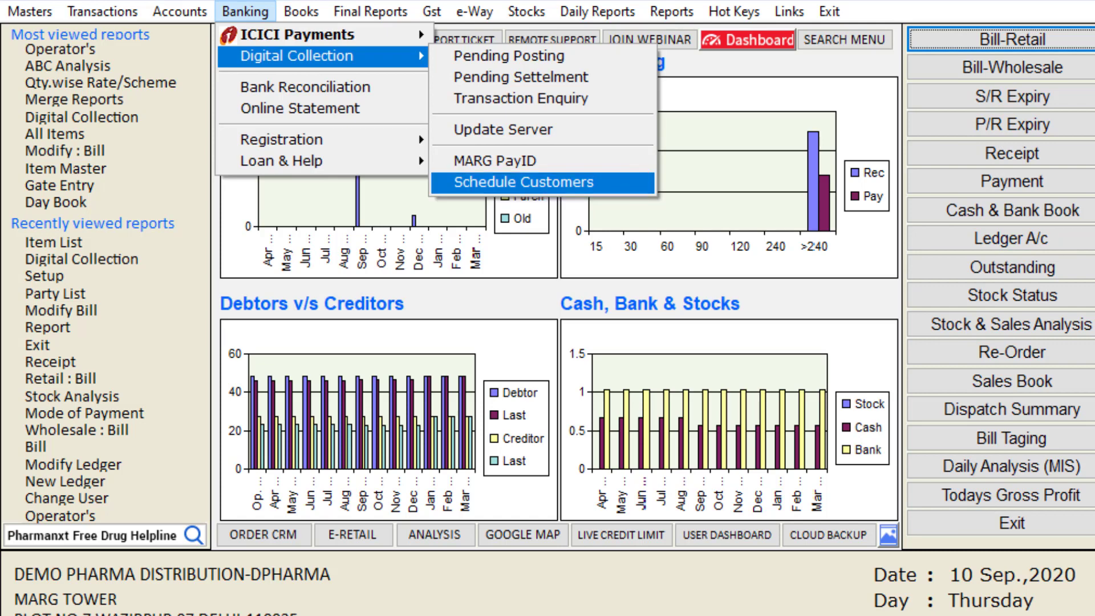
# Open Schedule Customers, review the frequency options of the monthly ledger schedule, and show the outstanding details of the fifth party in the online bills list
pyautogui.press('Return')
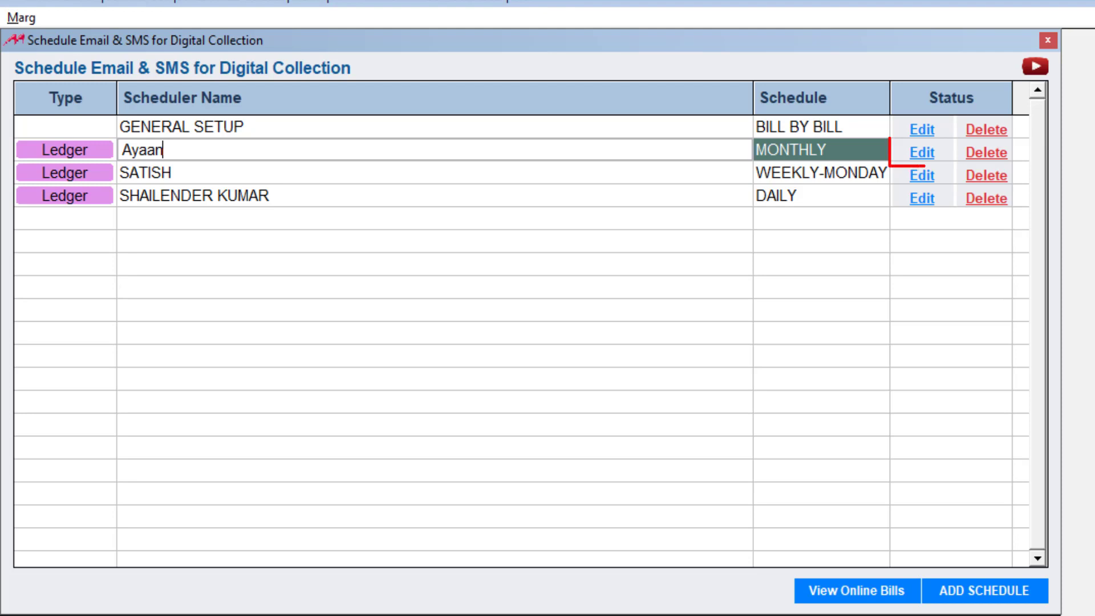
pyautogui.press('Return')
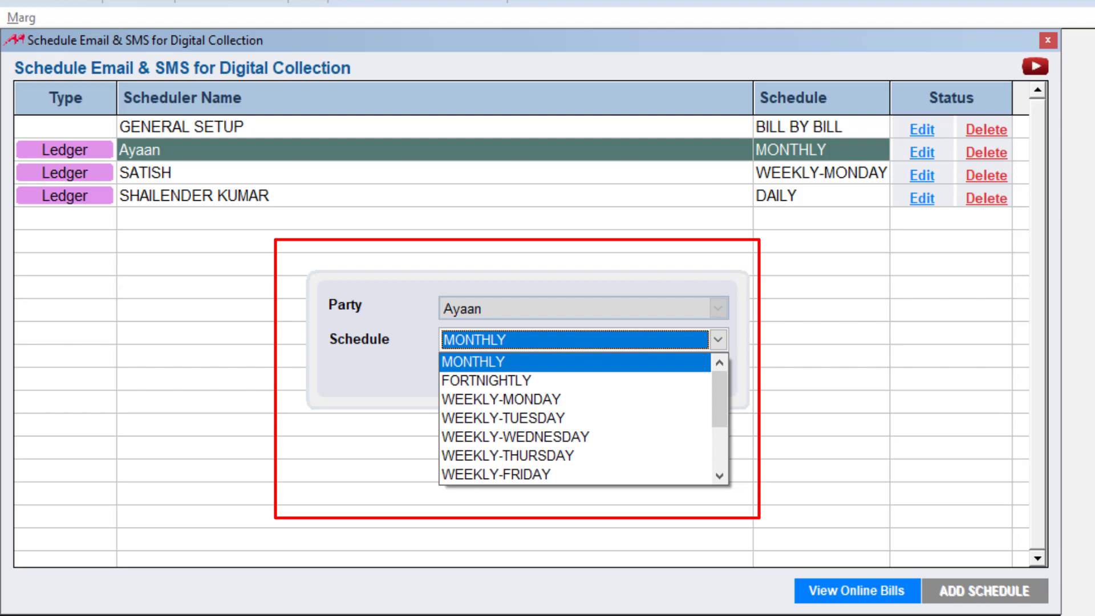
pyautogui.press('Escape')
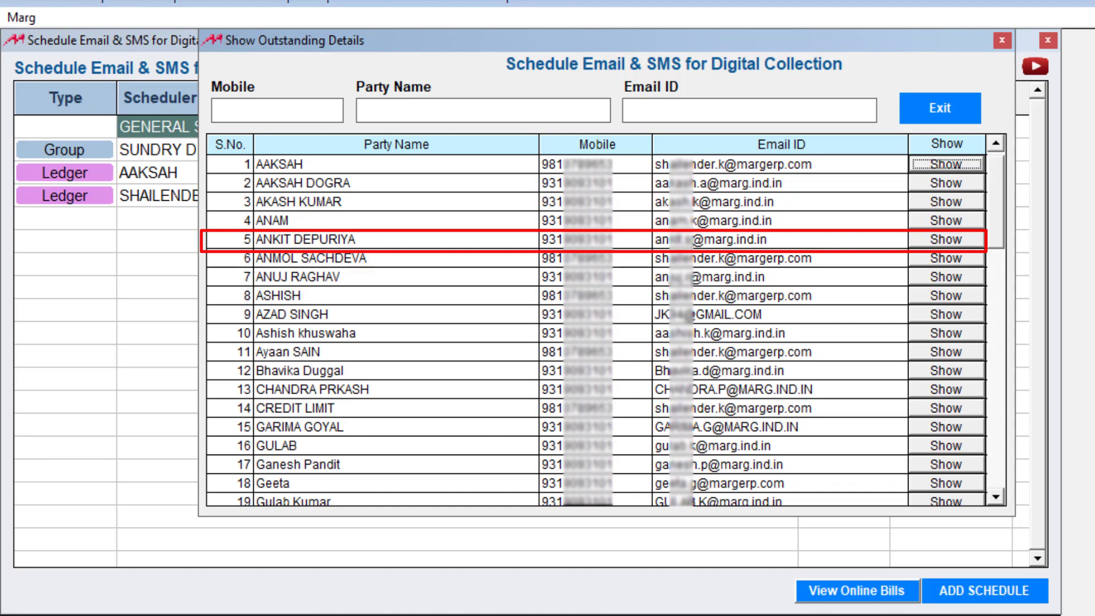
pyautogui.click(947, 239)
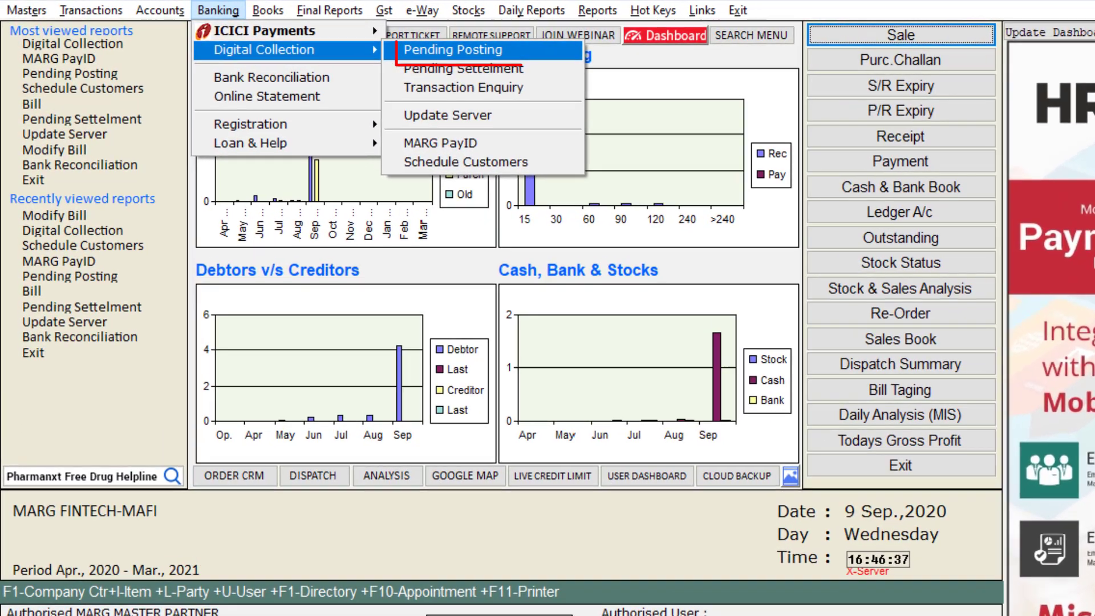
# Open Pending Posting and list the transactions of all parties dated 01-04-2020 to 14-07-2020
pyautogui.press('Return')
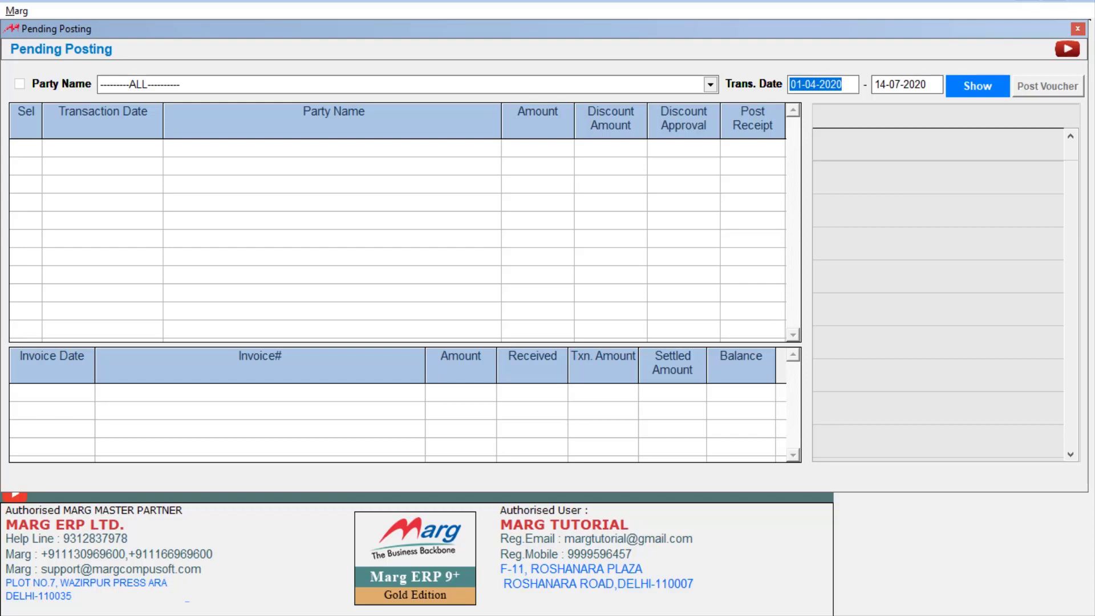
pyautogui.click(711, 84)
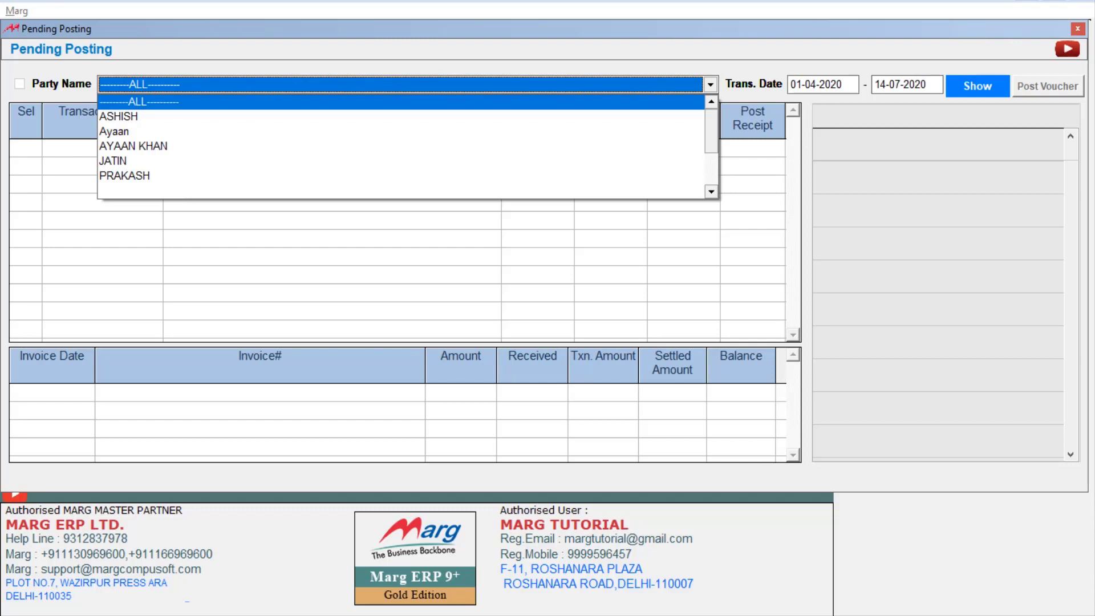
pyautogui.press('Escape')
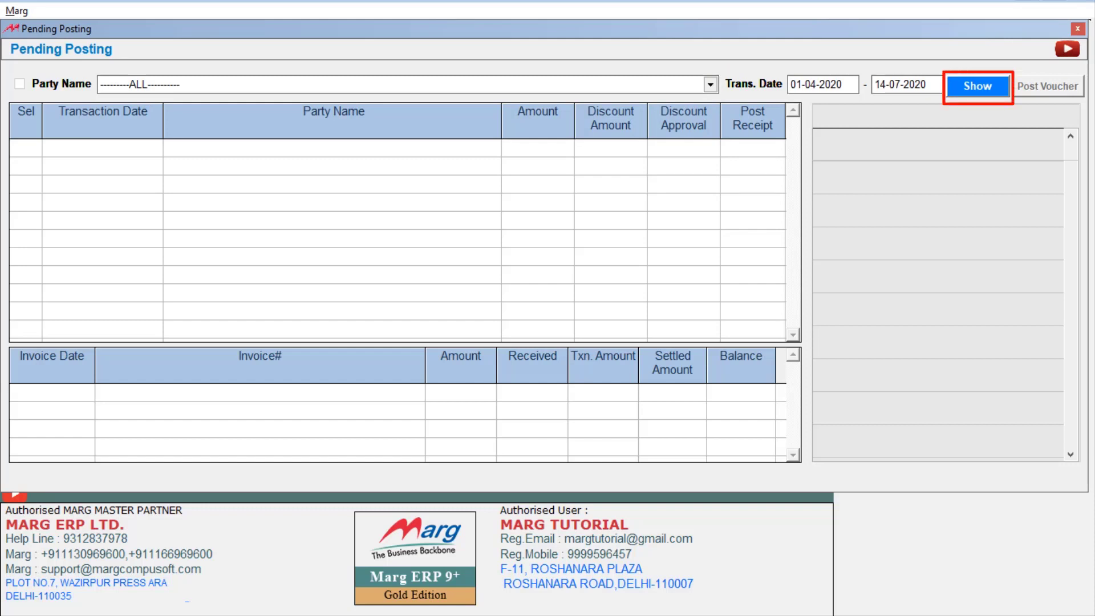
pyautogui.press('Return')
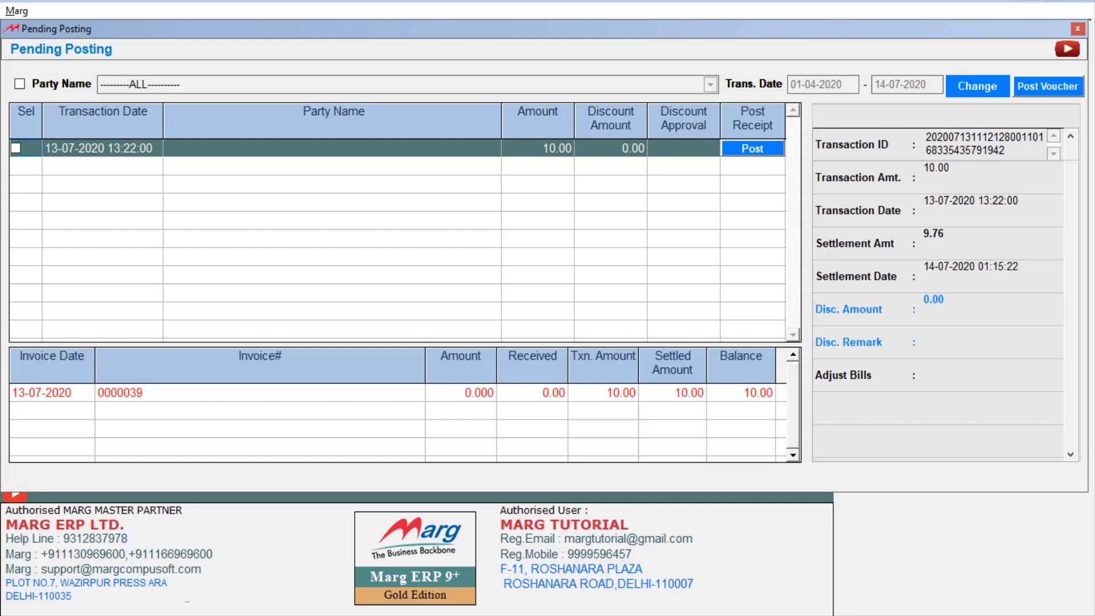
pyautogui.press('Return')
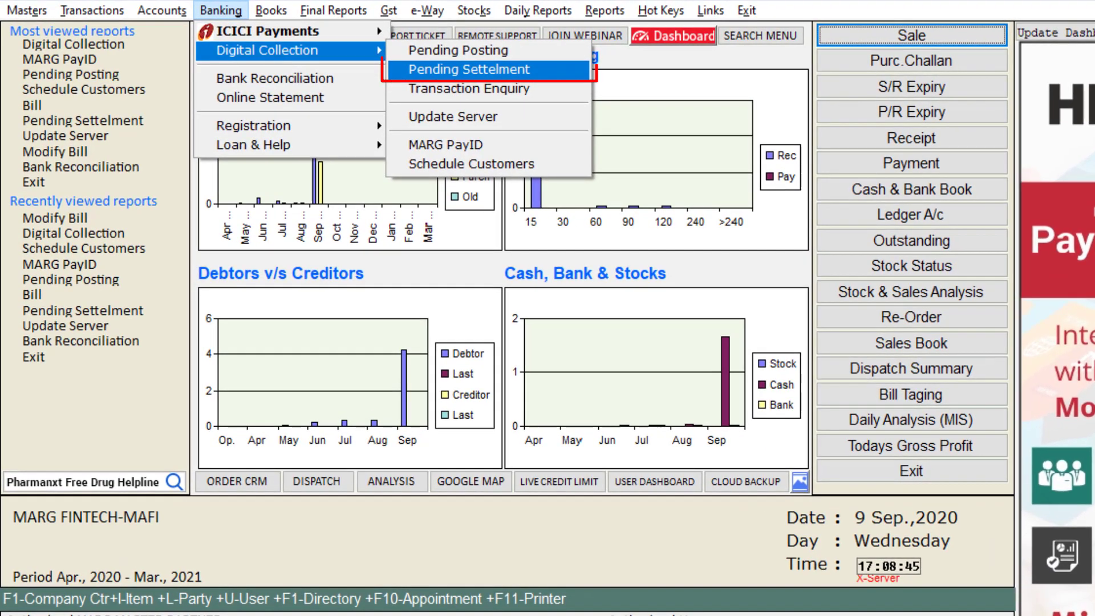
# Open Pending Settlement and request the transactions of all parties dated 01-04-2020 to 14-07-2020
pyautogui.press('Return')
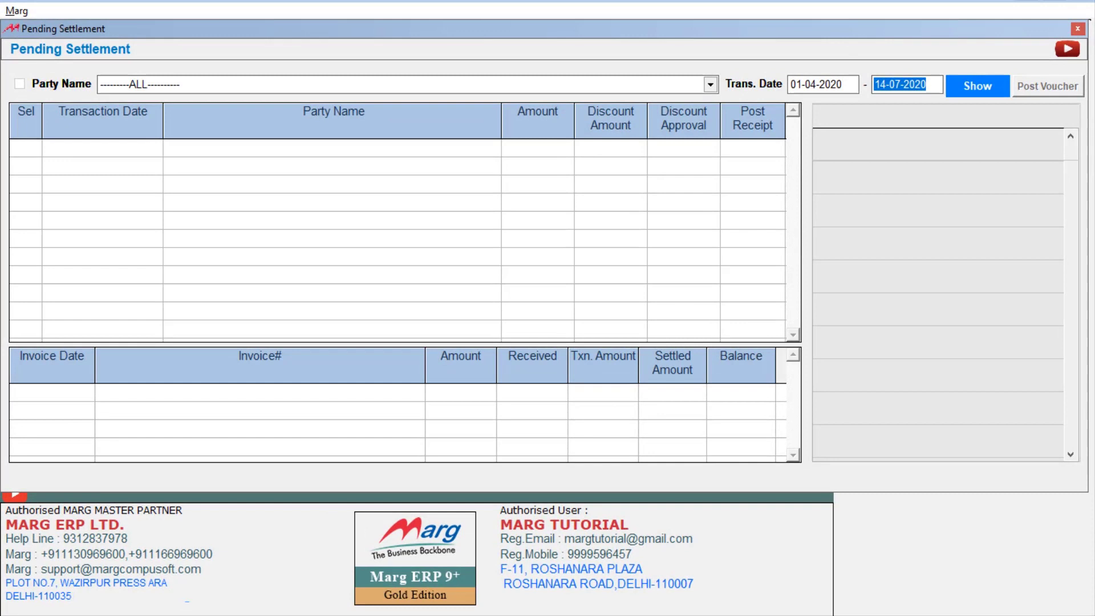
pyautogui.click(399, 85)
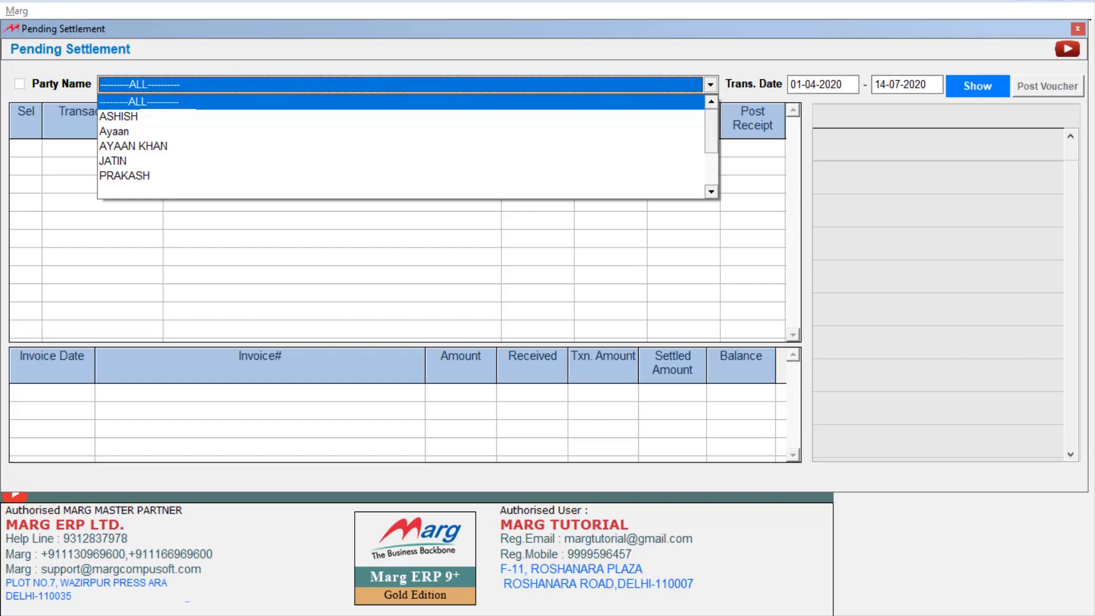
pyautogui.press('Return')
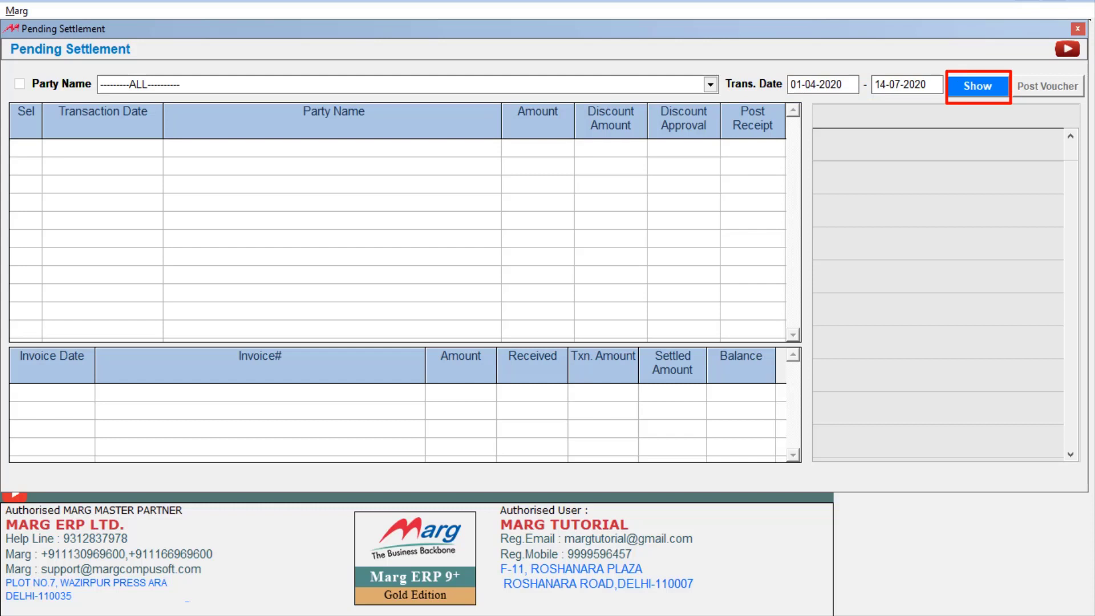
pyautogui.press('Return')
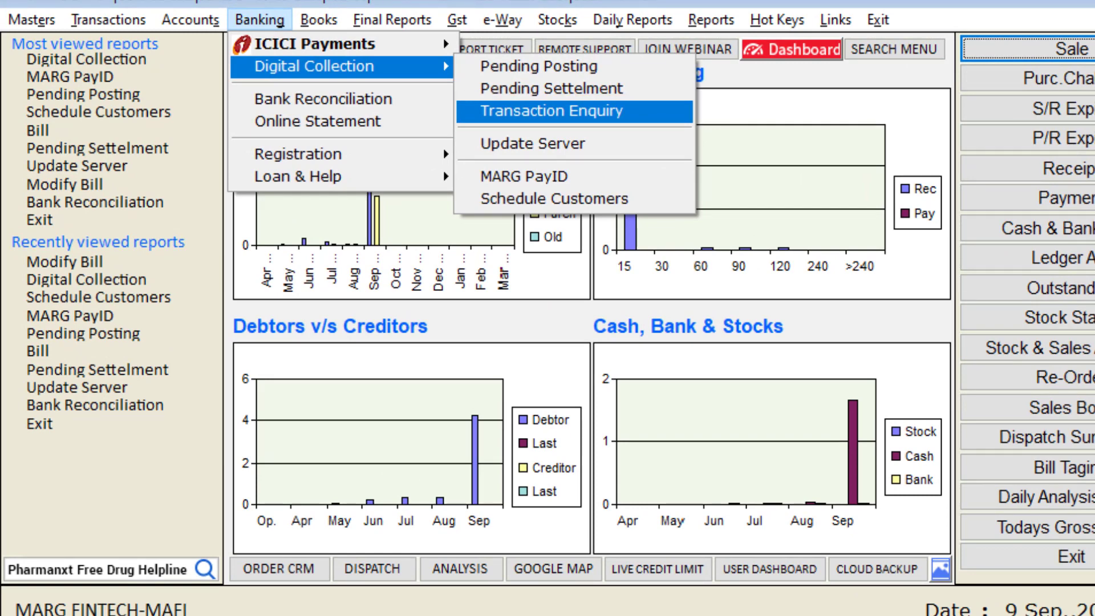
# Open the digital collection Transaction Enquiry for all parties with transaction dates 01-04-2020 to 14-07-2020
pyautogui.press('Return')
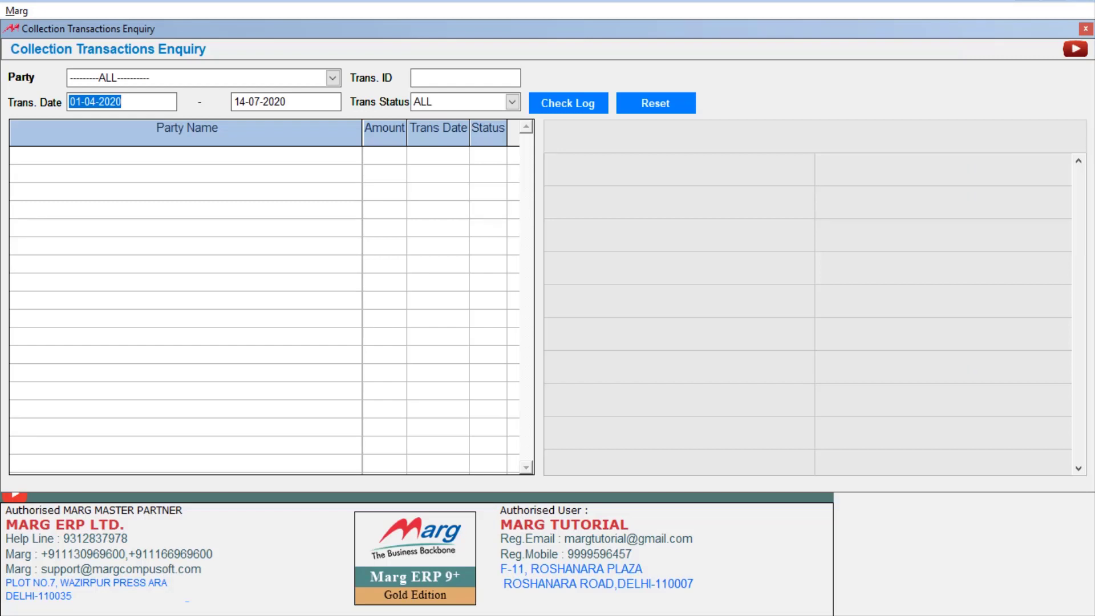
pyautogui.hotkey('shift', 'Tab')
pyautogui.hotkey('alt', 'Down')
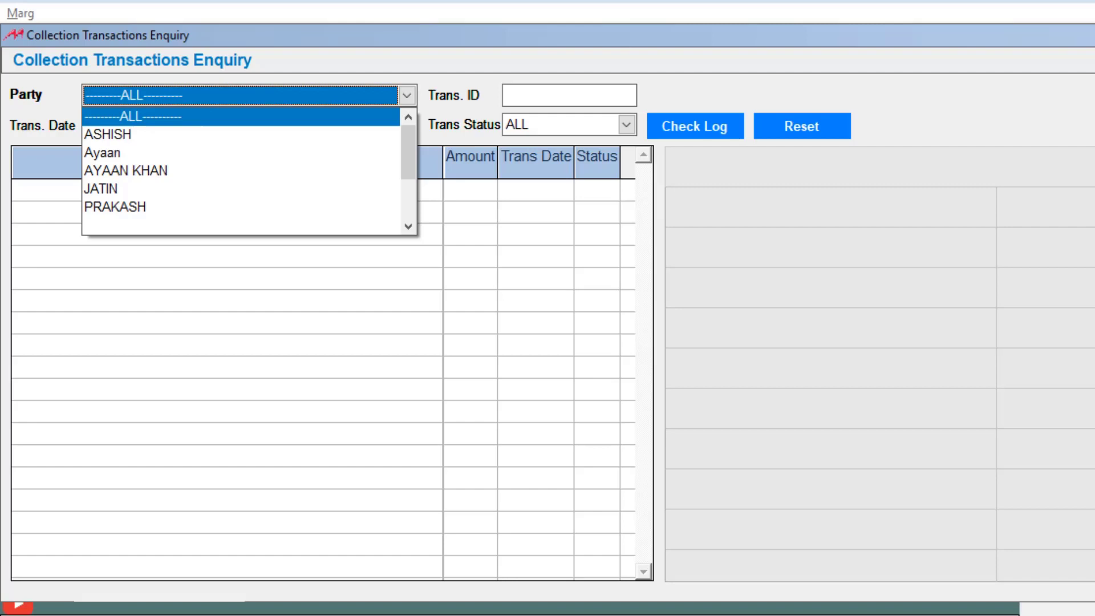
pyautogui.press('Tab')
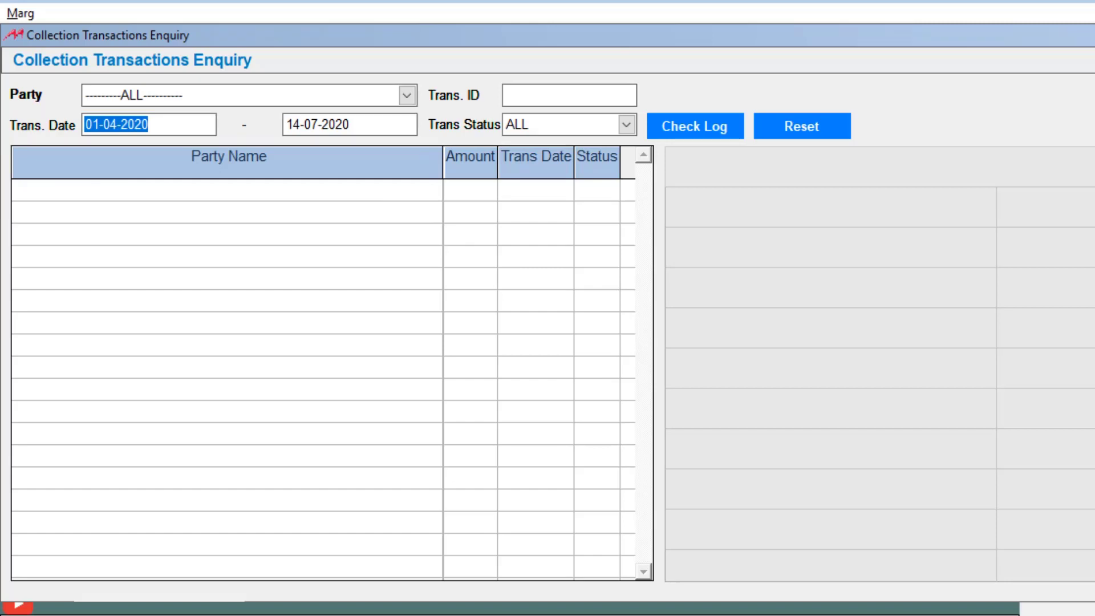
pyautogui.press('Tab')
pyautogui.press('Tab')
# Review the transaction status options, choose ALL, and check the collection transaction log
pyautogui.hotkey('alt', 'Down')
pyautogui.press('Down')
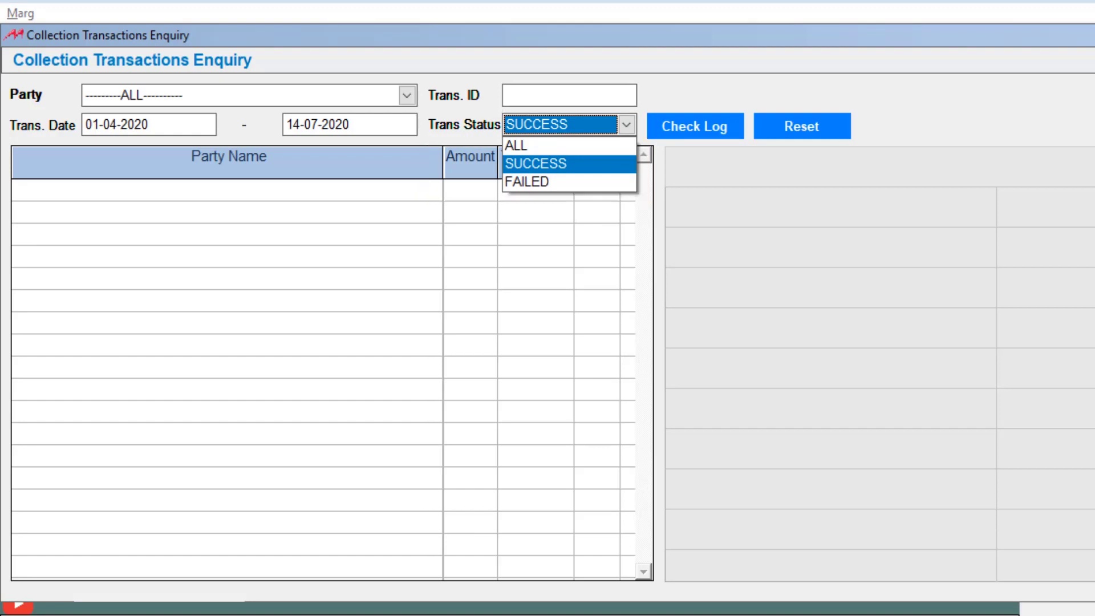
pyautogui.press('Down')
pyautogui.press('Up')
pyautogui.press('Up')
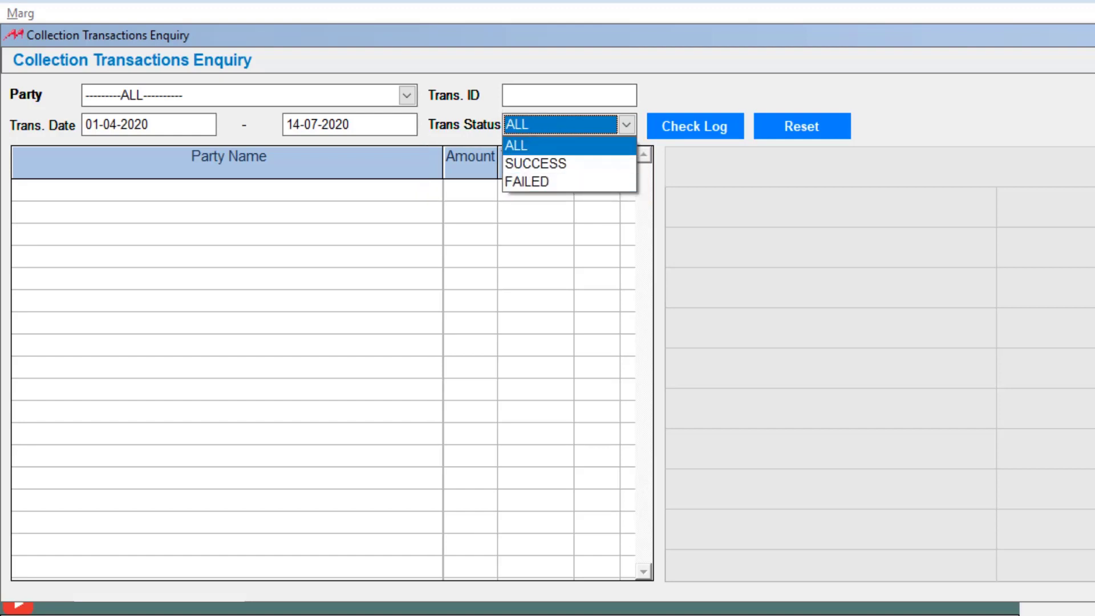
pyautogui.press('Tab')
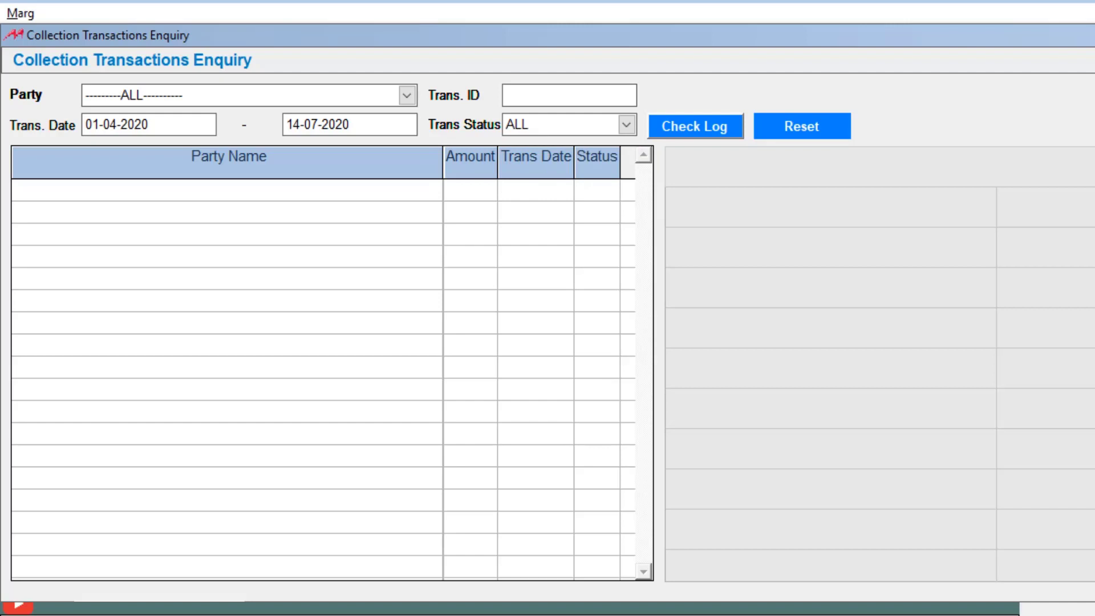
pyautogui.press('Return')
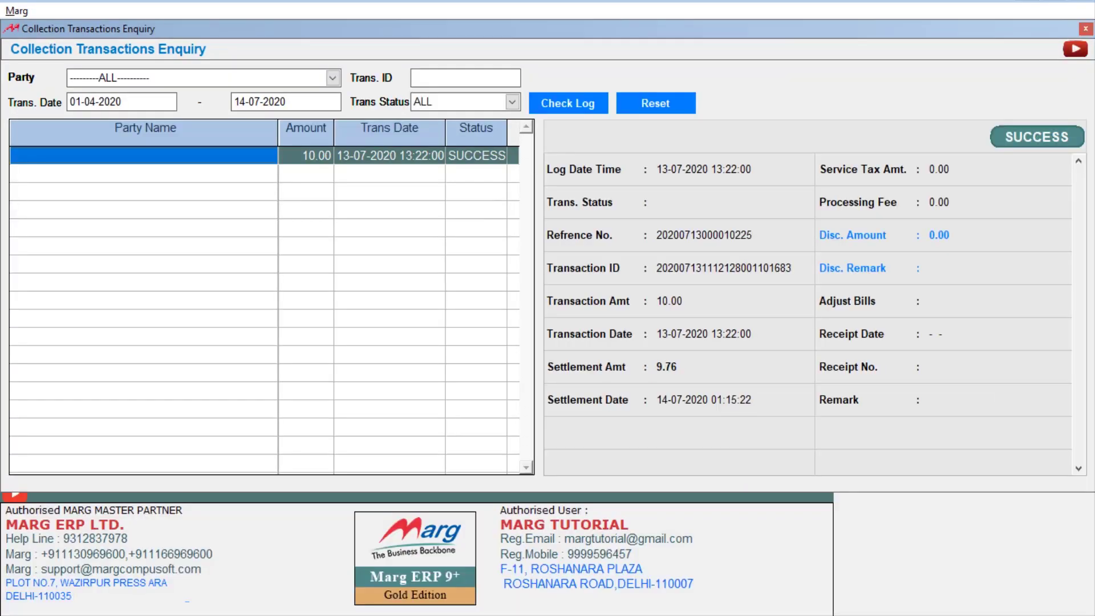